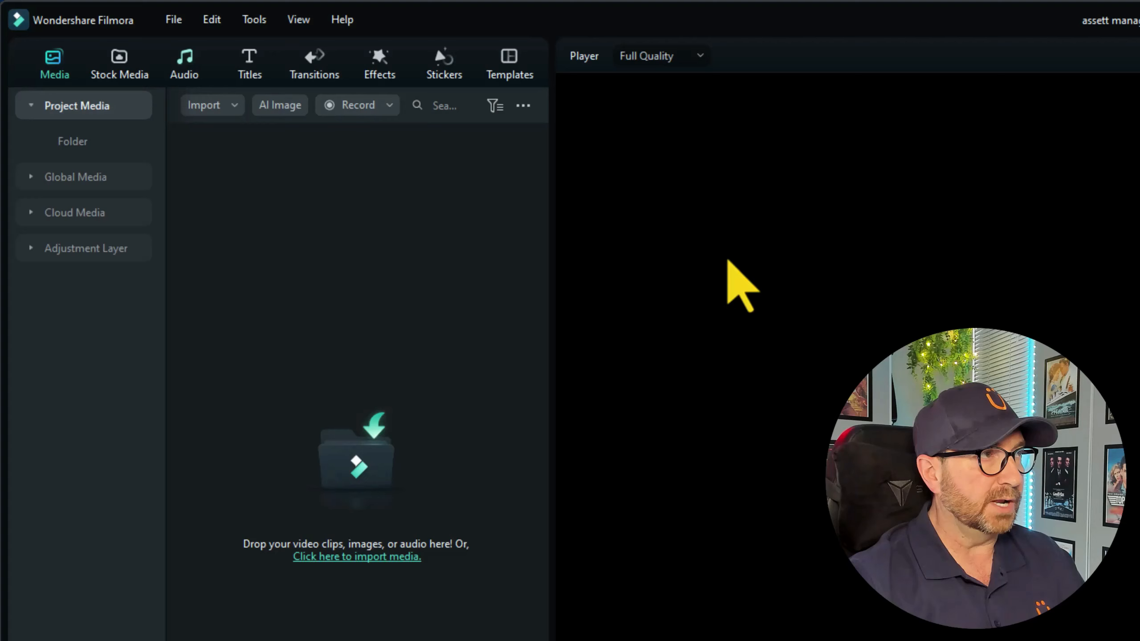
- Review the default storage and backup project folders in Preferences and apply the settings
left_click(174, 20)
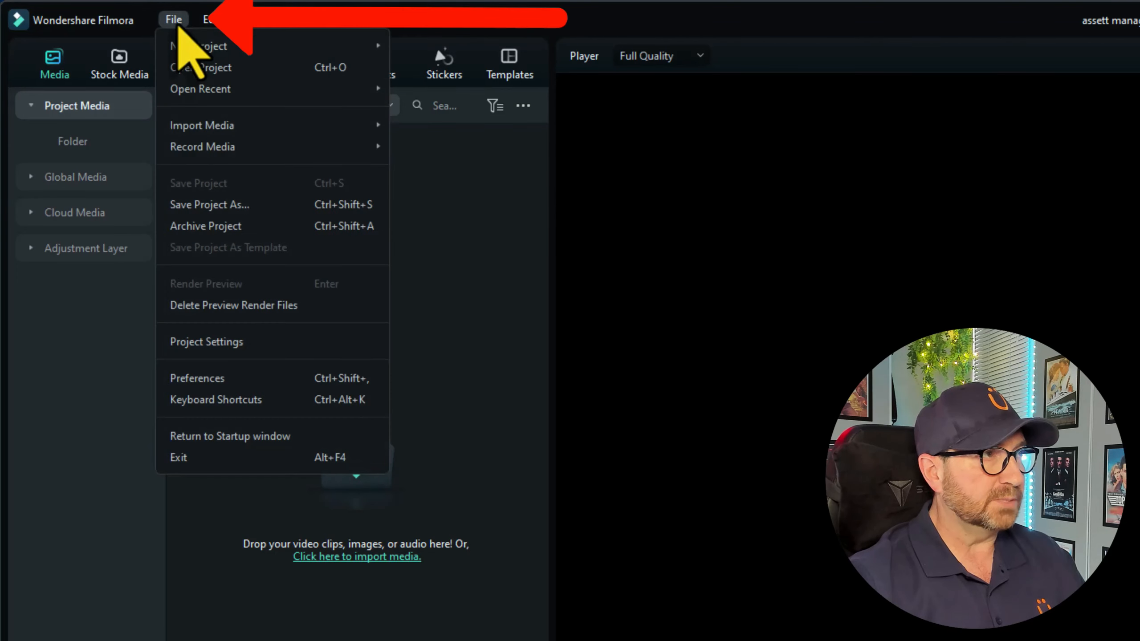
left_click(197, 378)
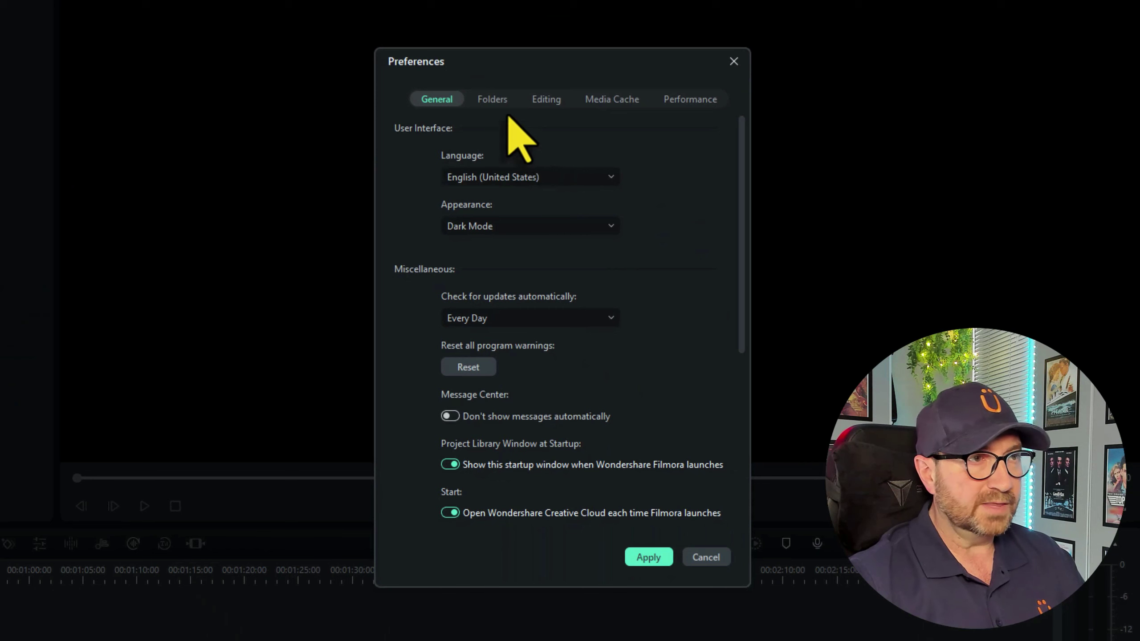
left_click(492, 99)
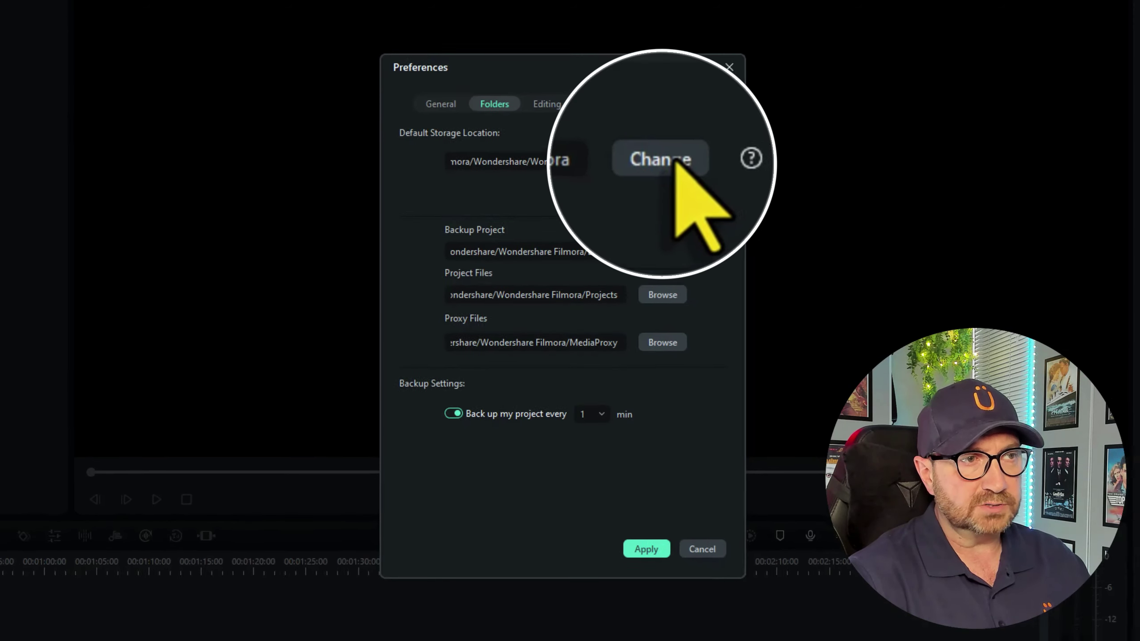
left_click(660, 159)
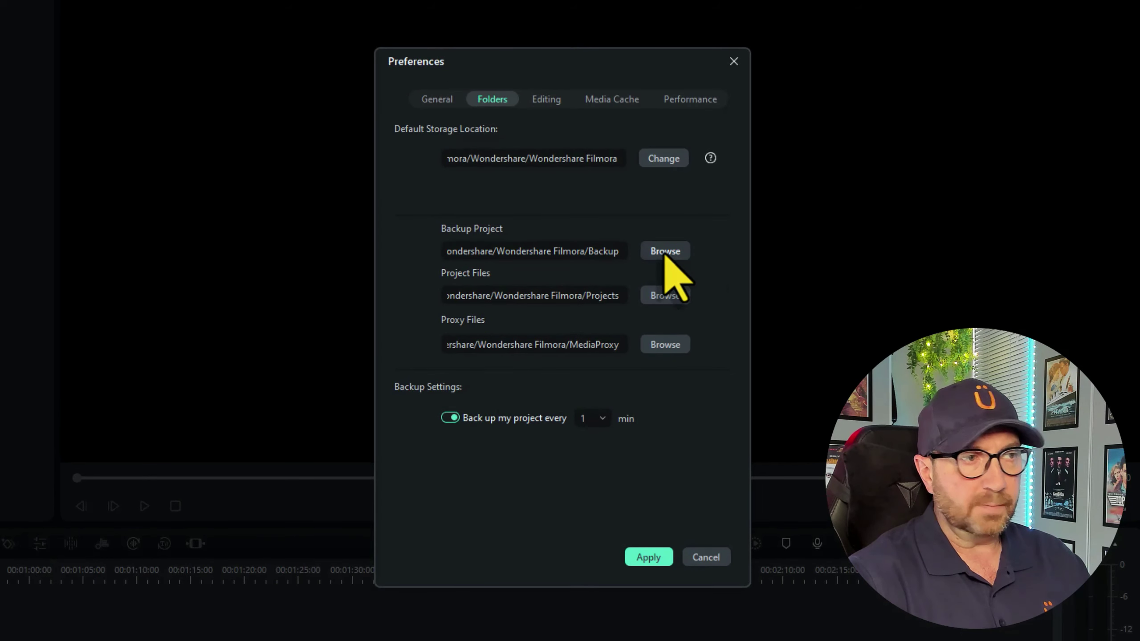
left_click(665, 252)
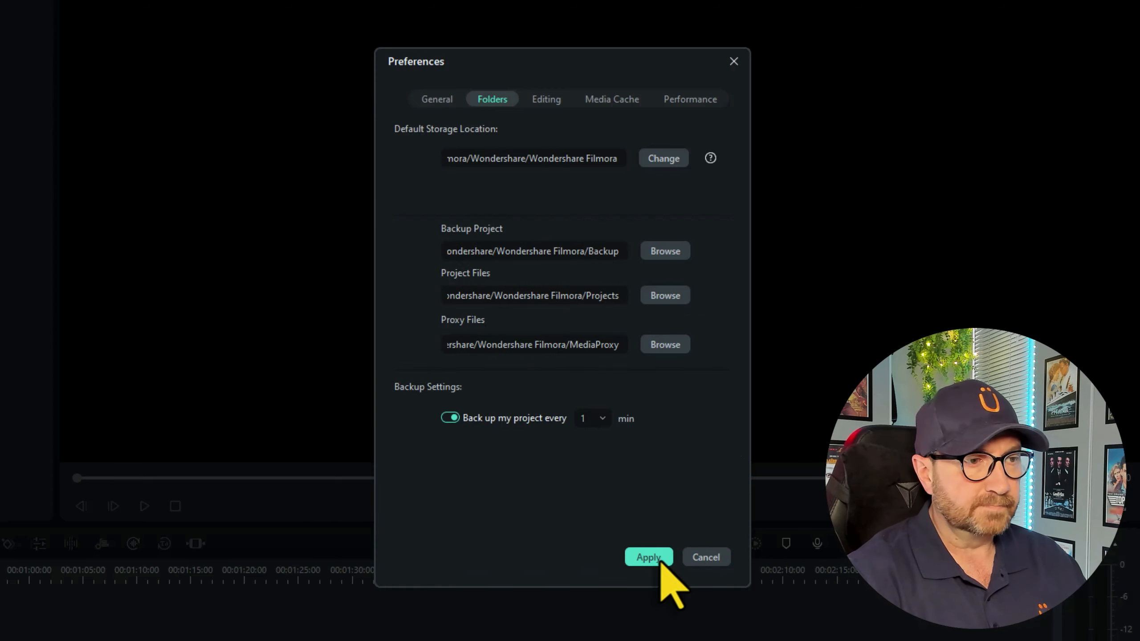
left_click(648, 557)
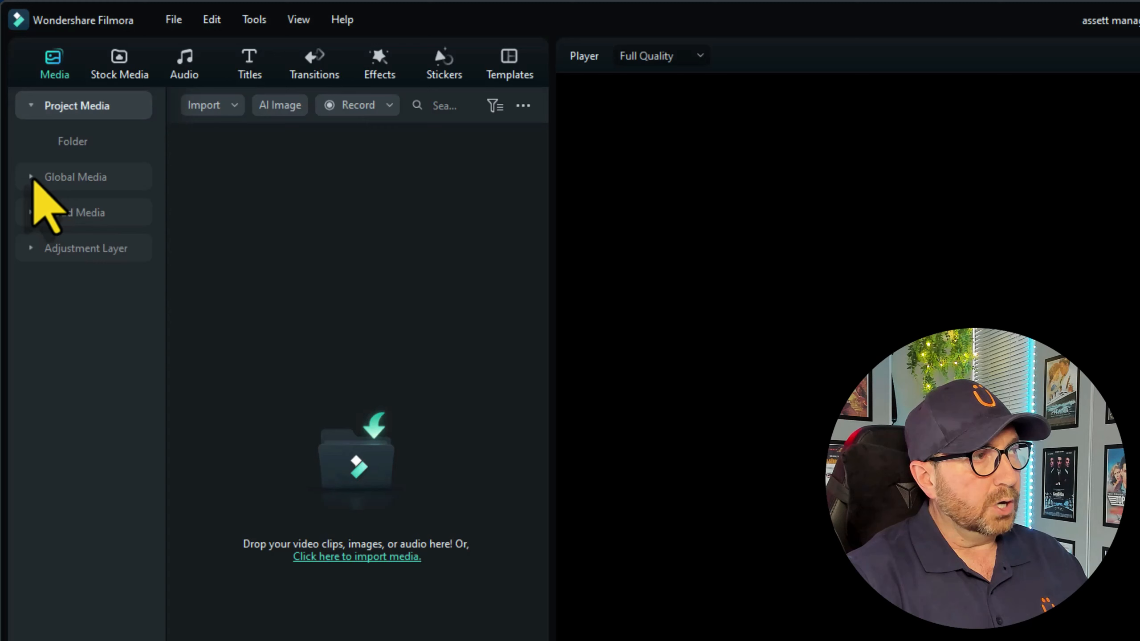
- Add a new folder under Global Media's All collection and name it Demo
left_click(32, 178)
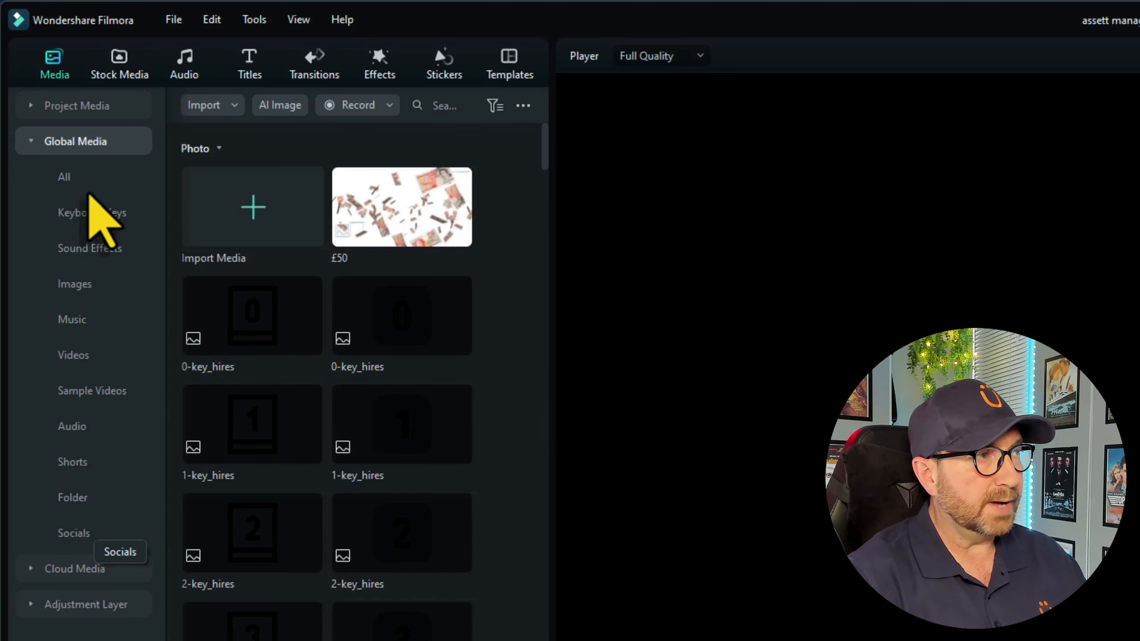
right_click(76, 183)
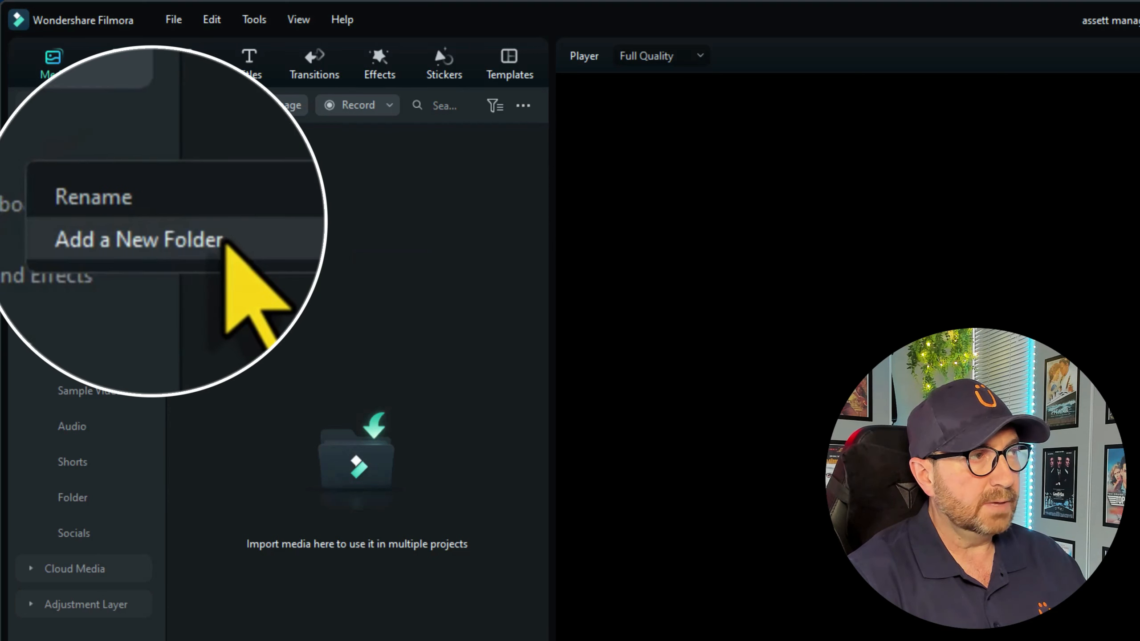
left_click(187, 230)
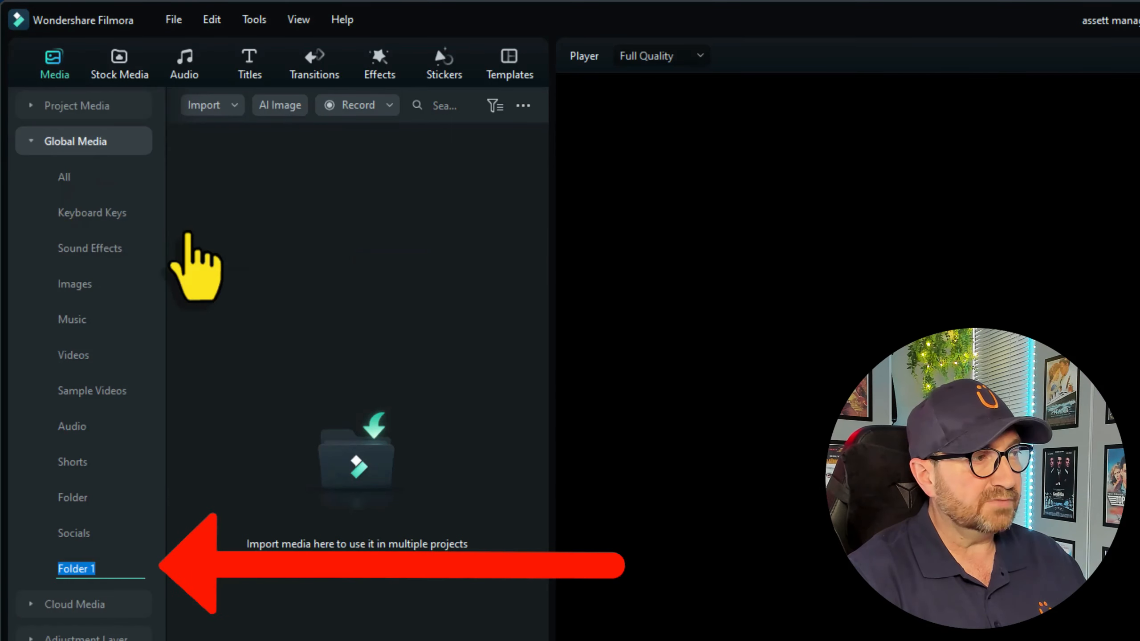
type("Demo")
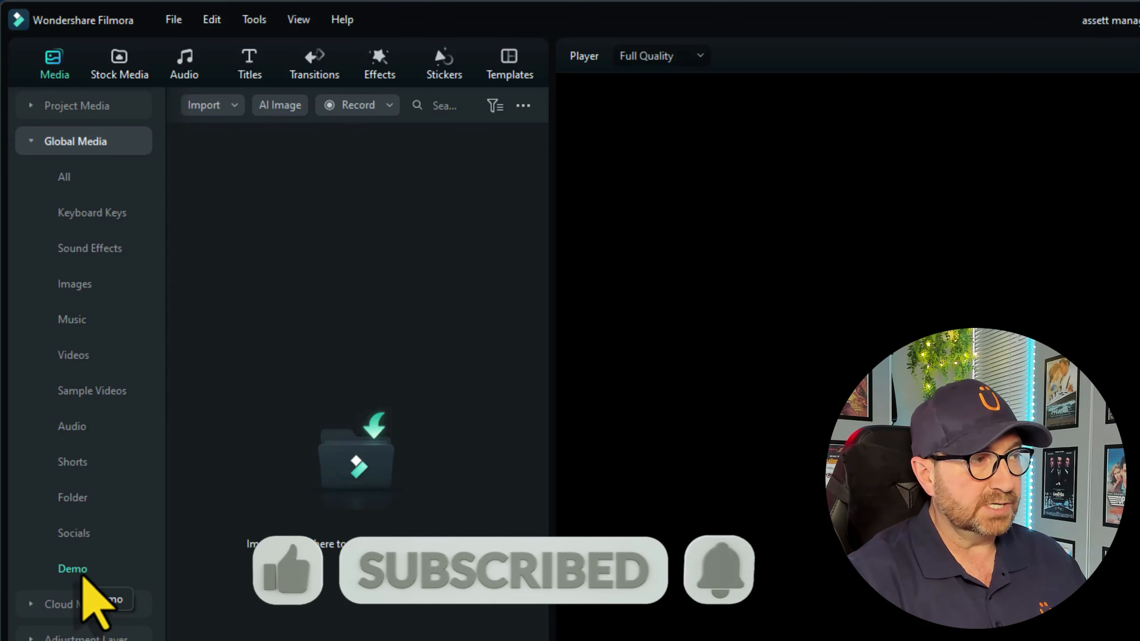
right_click(78, 570)
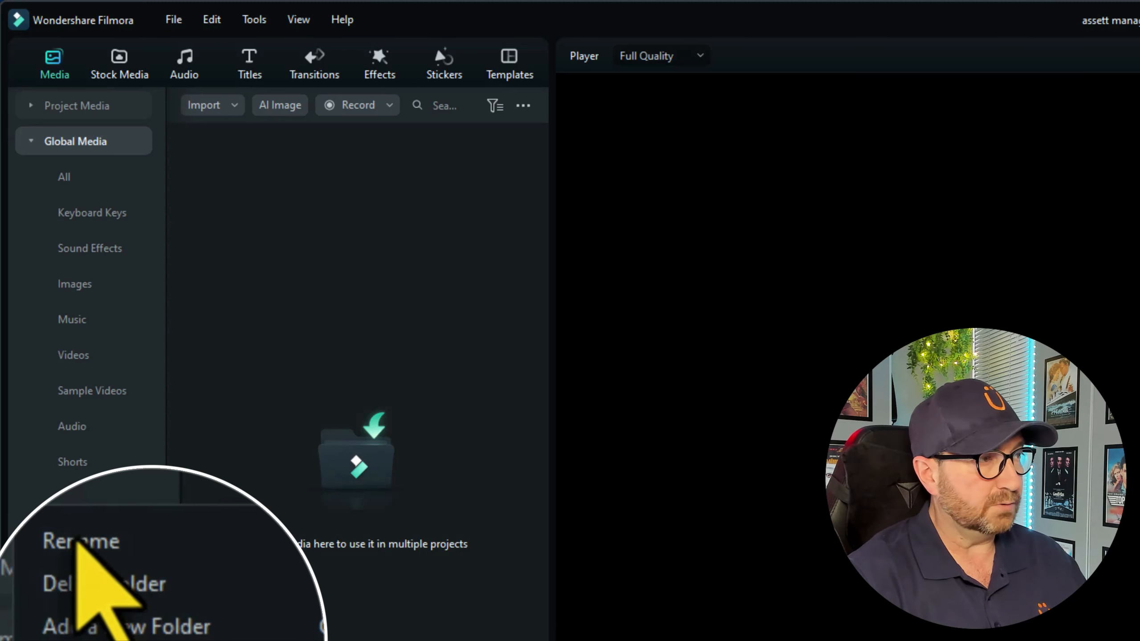
left_click(73, 570)
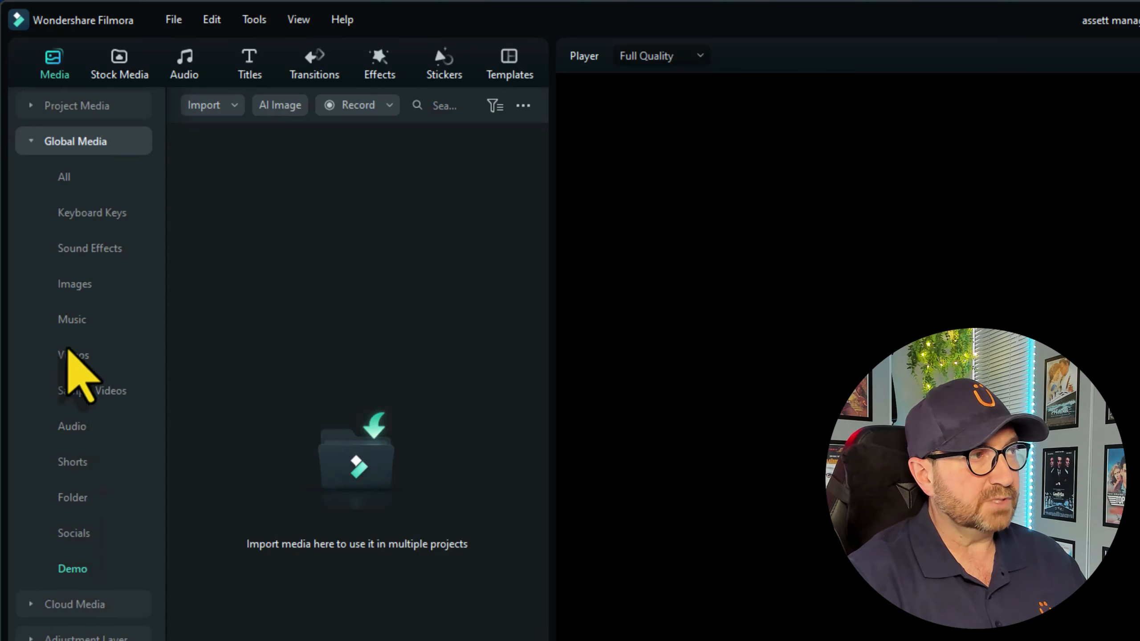
- Browse the Keyboard Keys and Sound Effects folders, glance at audio favourites, and preview LazyWhistling
left_click(92, 212)
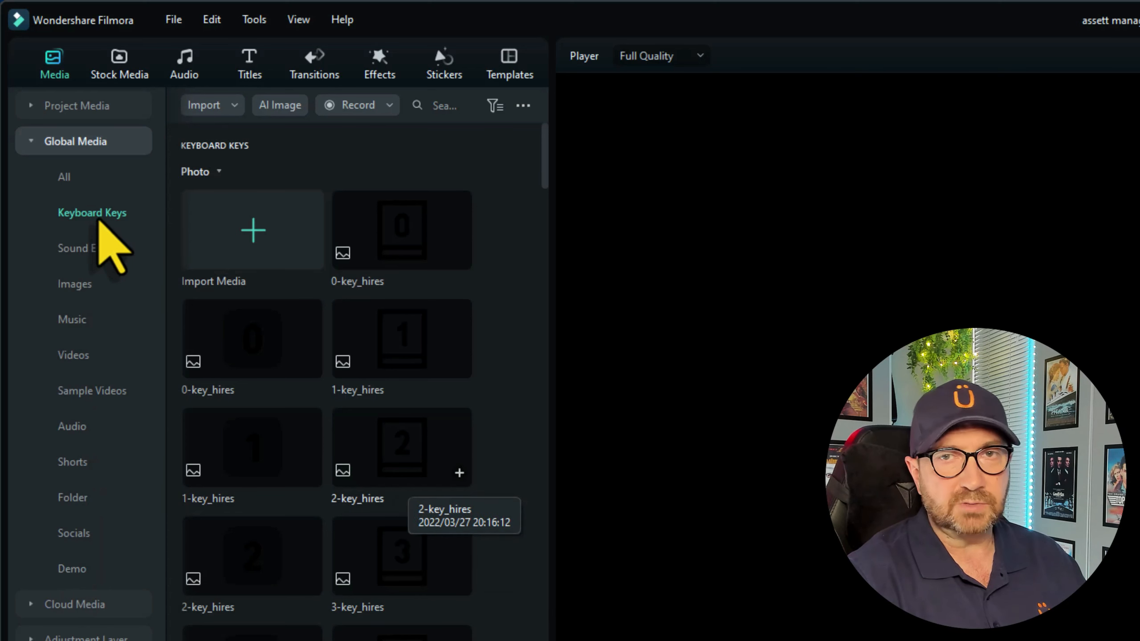
left_click_drag(545, 161, 545, 347)
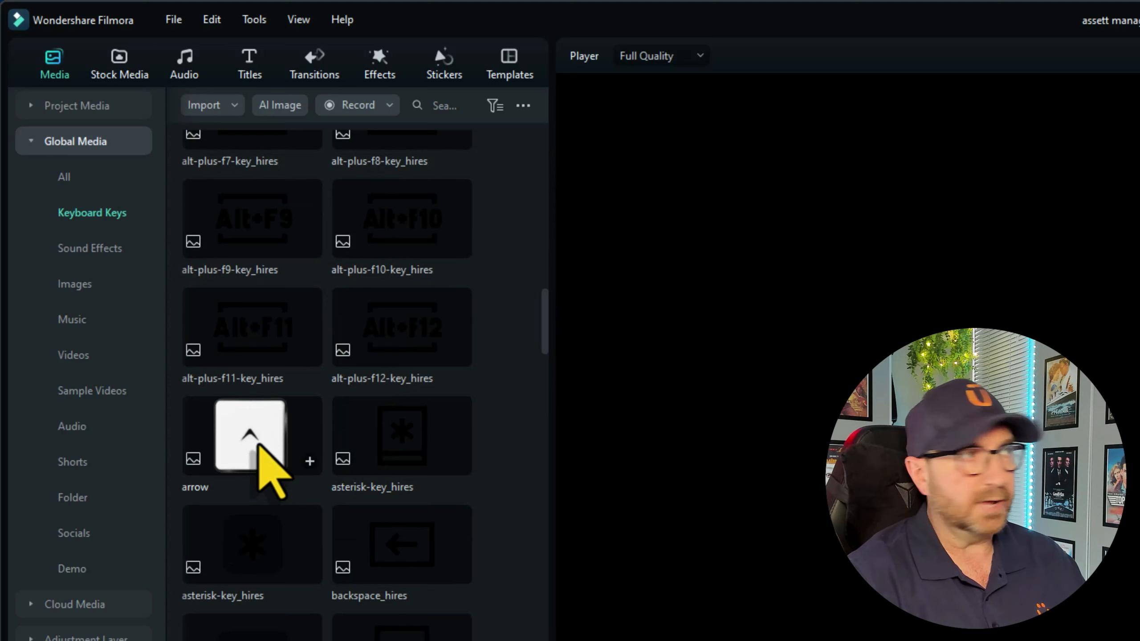
left_click(90, 248)
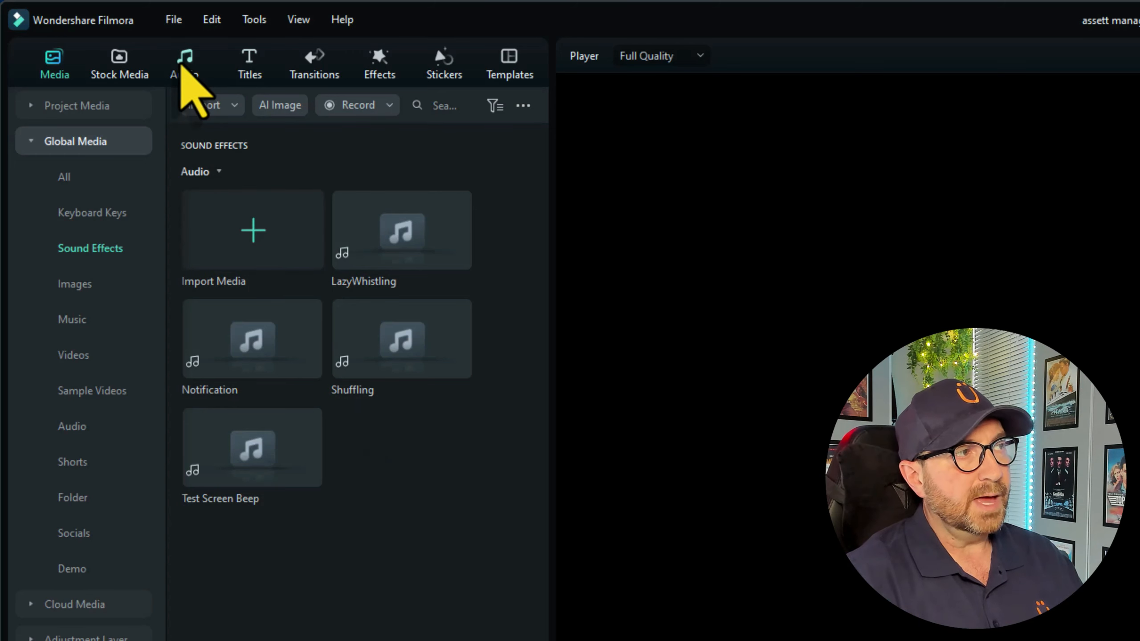
left_click(185, 67)
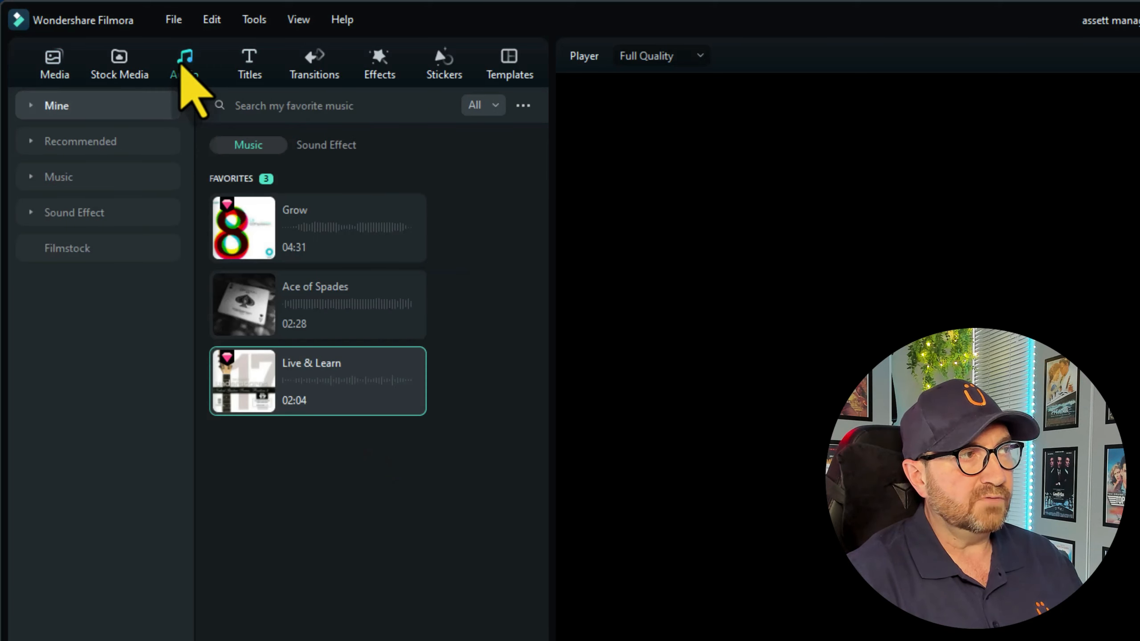
left_click(55, 63)
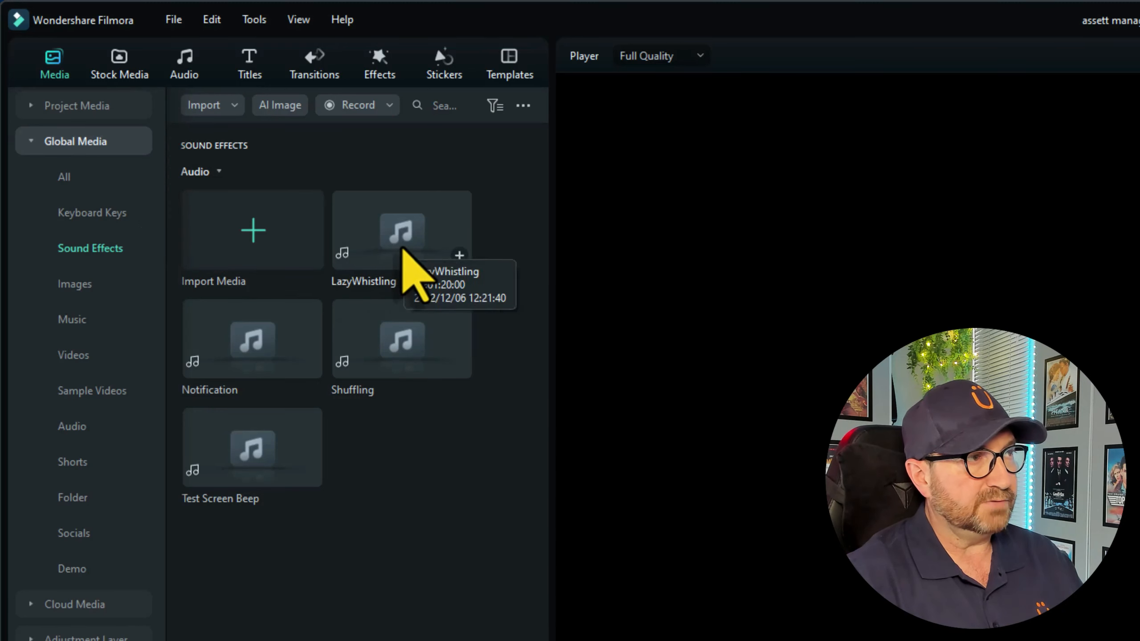
left_click(403, 249)
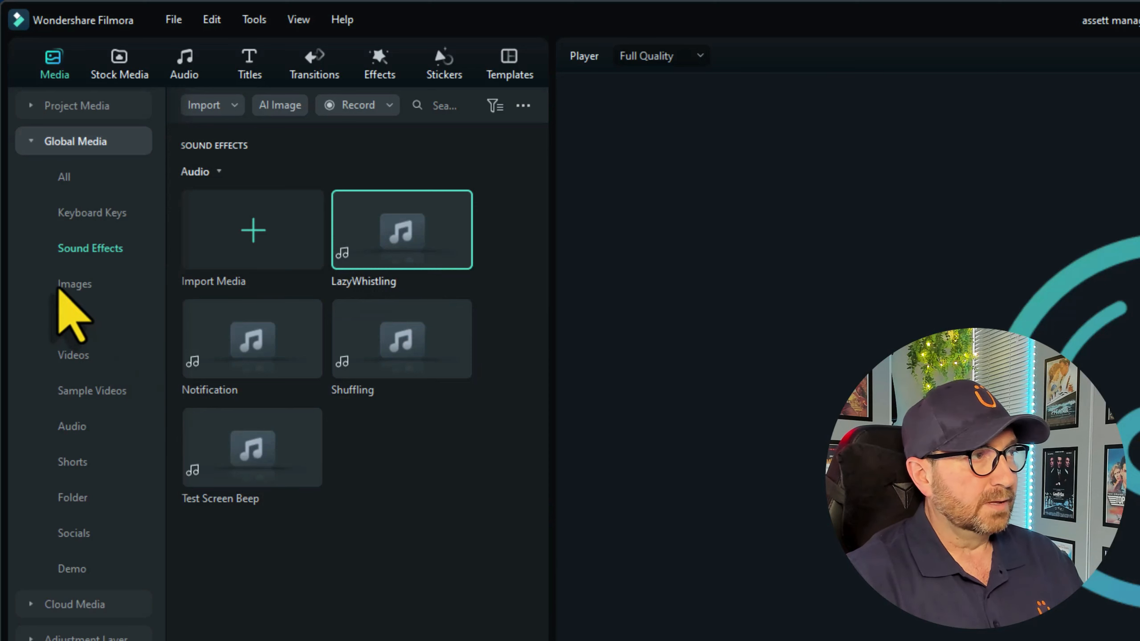
- Look through the Images, Music, Videos and Sample Videos folders of Global Media
left_click(75, 284)
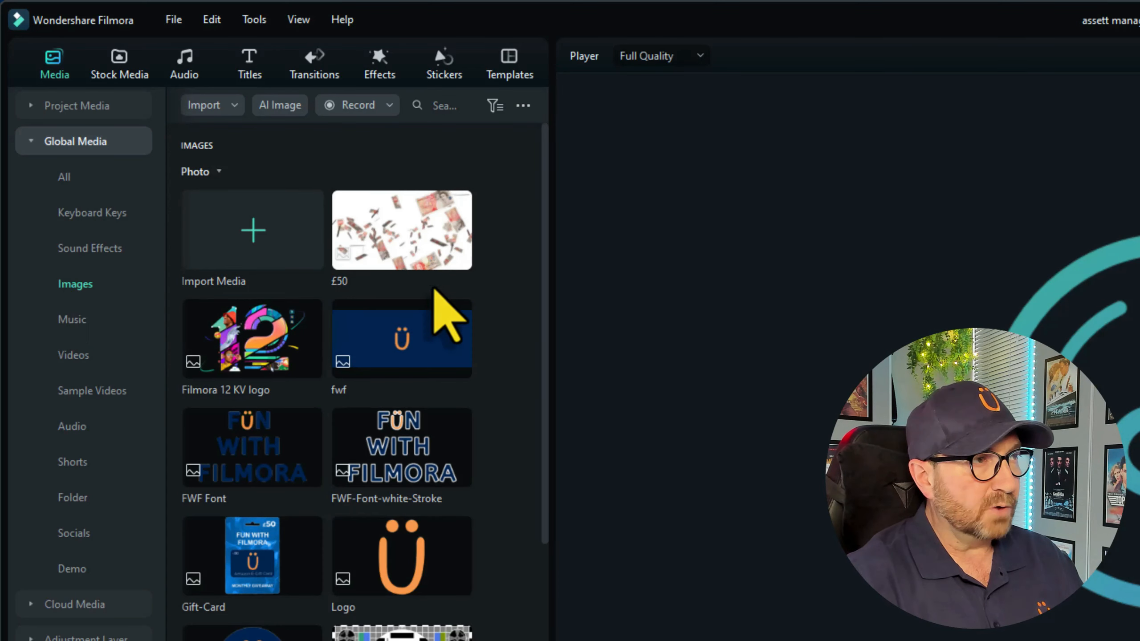
scroll(548, 356, "down", 3)
scroll(552, 383, "down", 3)
scroll(552, 428, "down", 2)
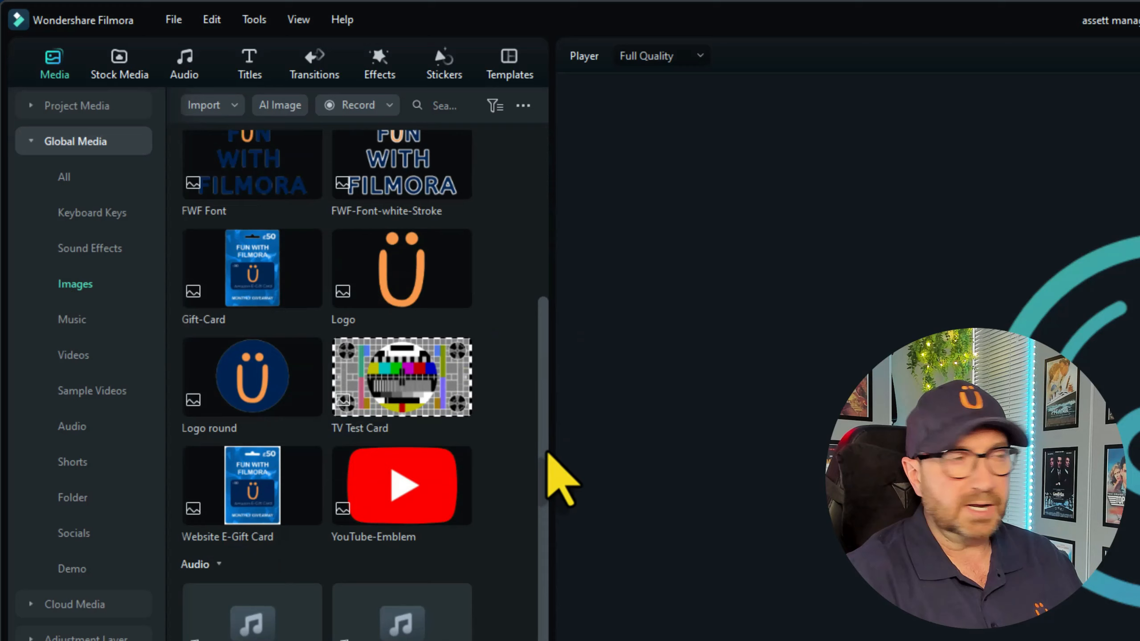
scroll(534, 285, "up", 6)
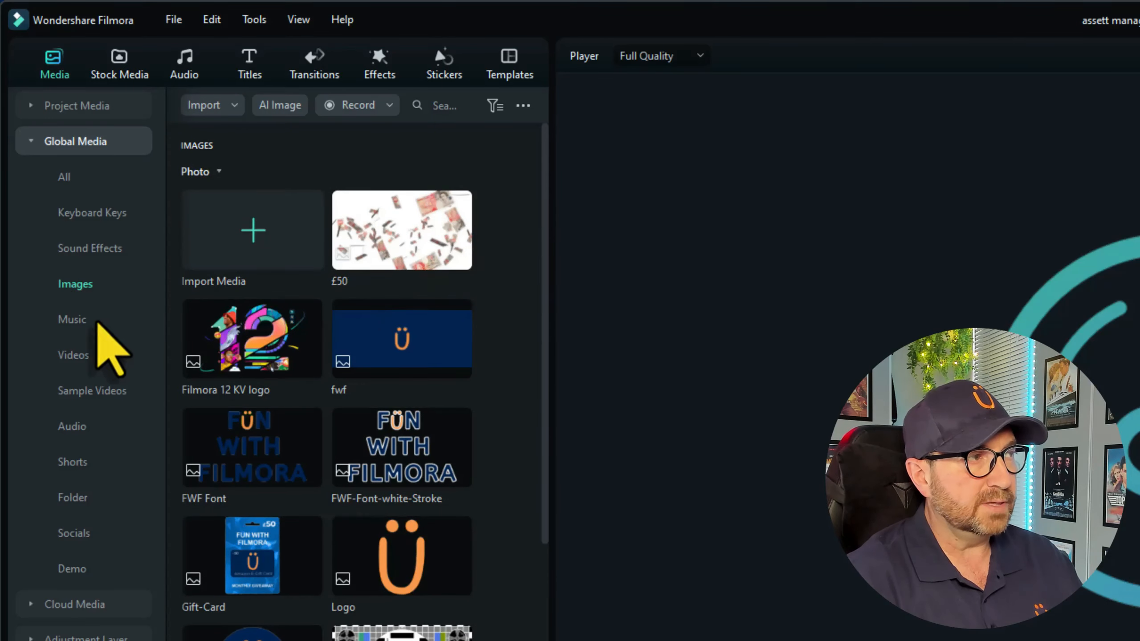
left_click(72, 319)
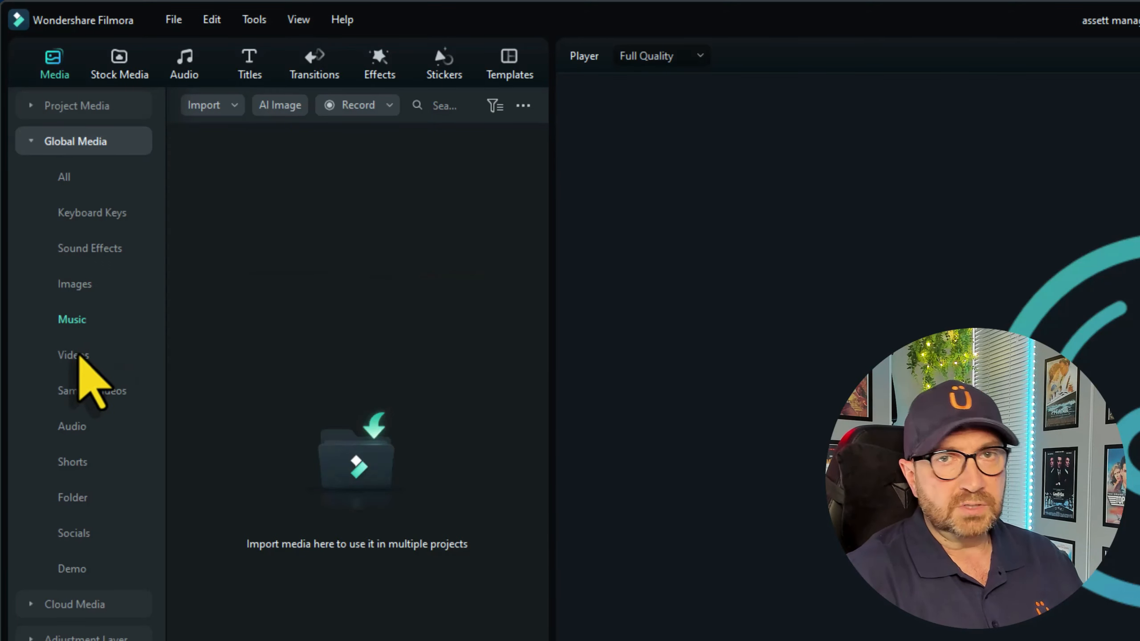
left_click(73, 354)
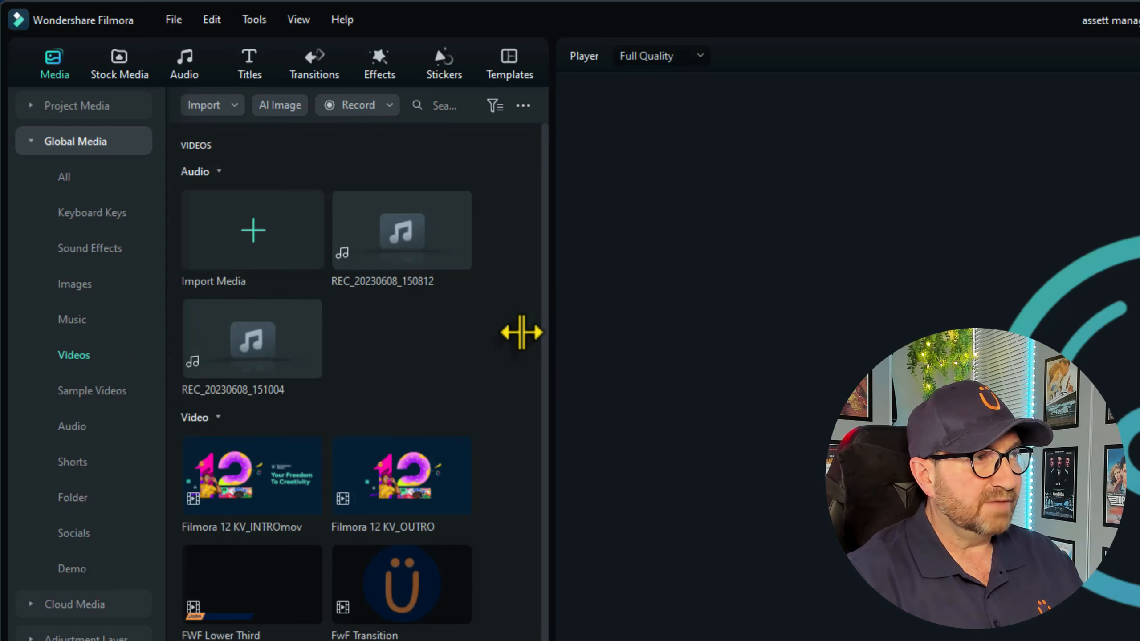
scroll(548, 445, "down", 2)
mouse_move(400, 545)
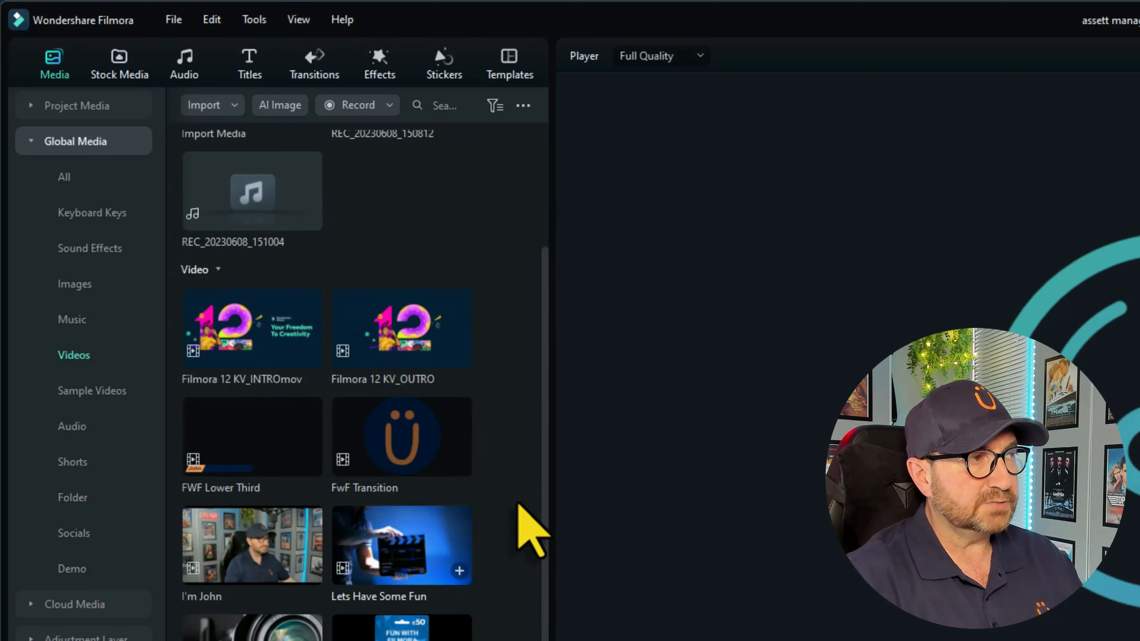
left_click(93, 391)
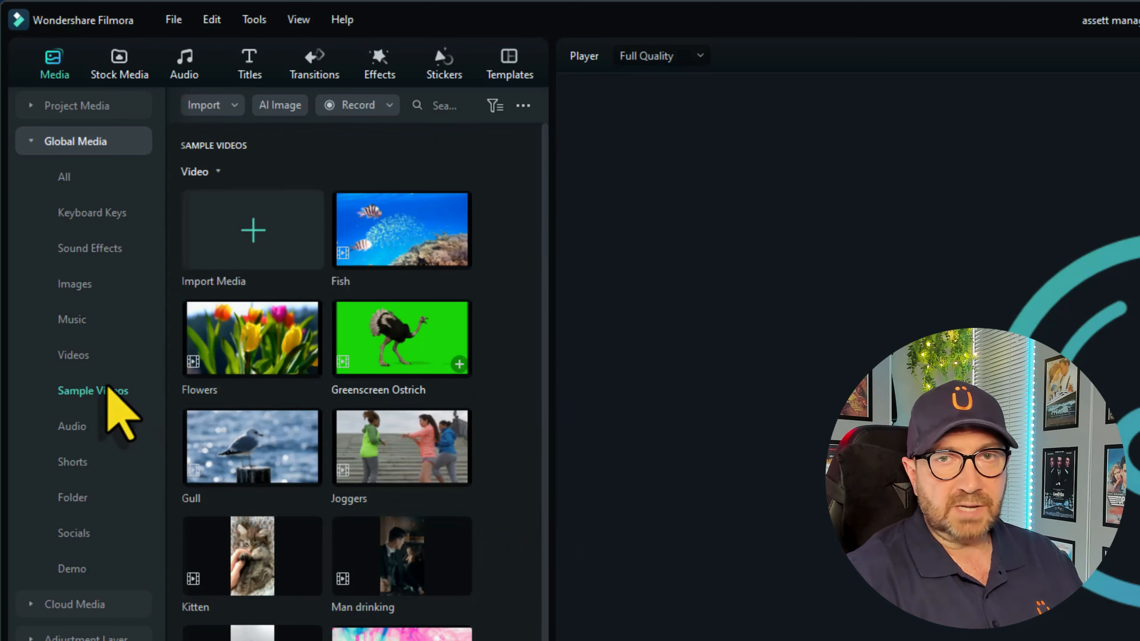
mouse_move(252, 338)
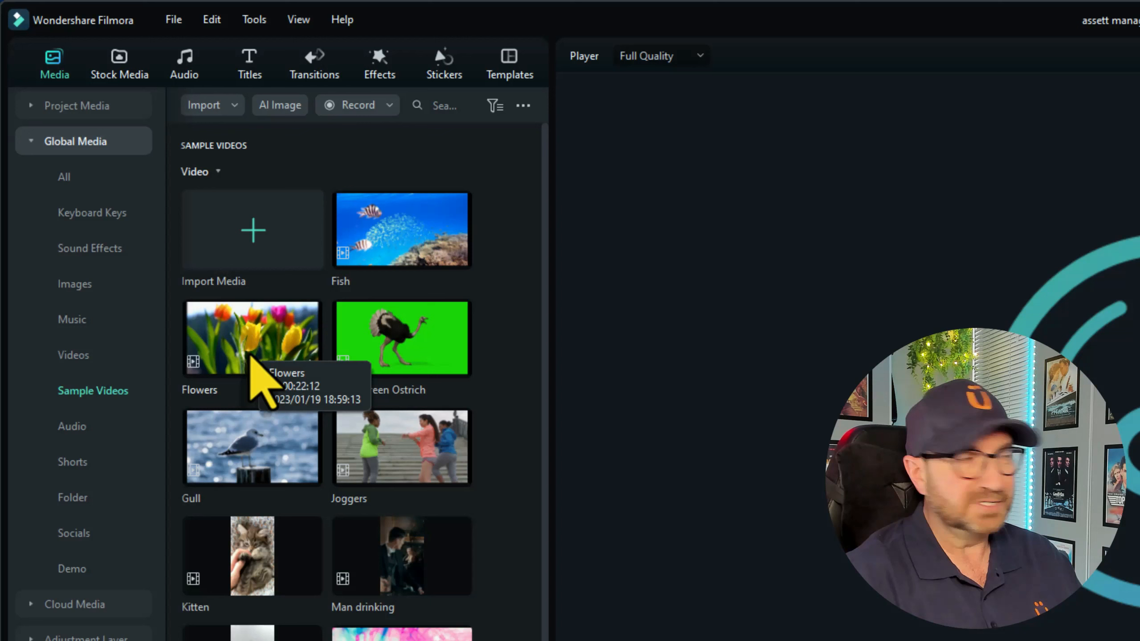
- Select the REC recording in the Audio folder, then view the empty Shorts folder
left_click(71, 426)
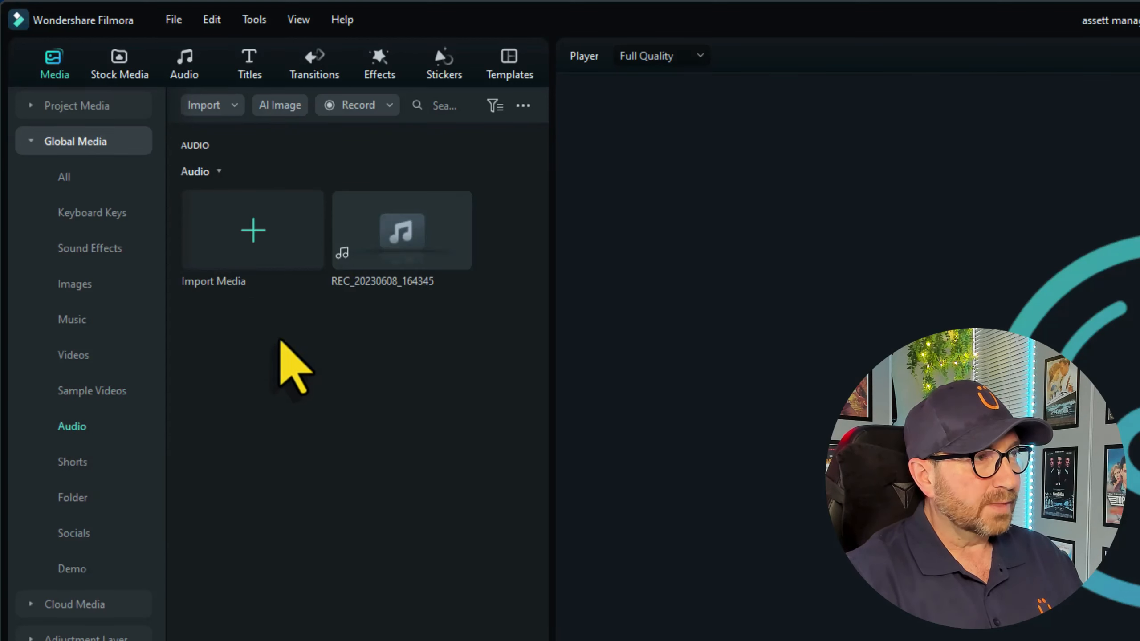
mouse_move(402, 230)
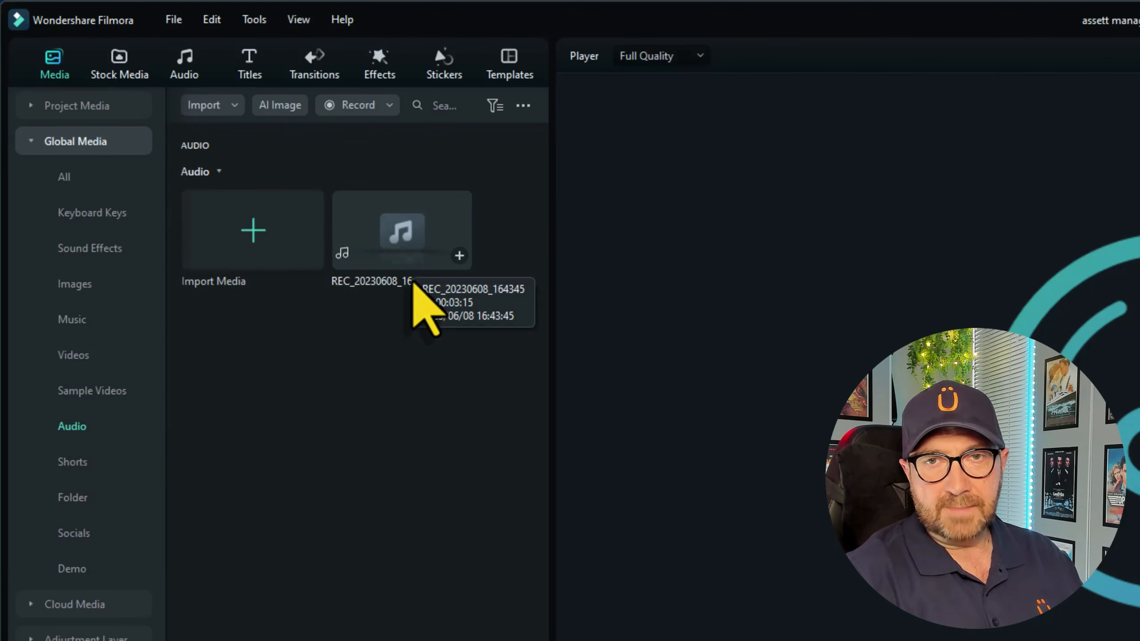
left_click(400, 250)
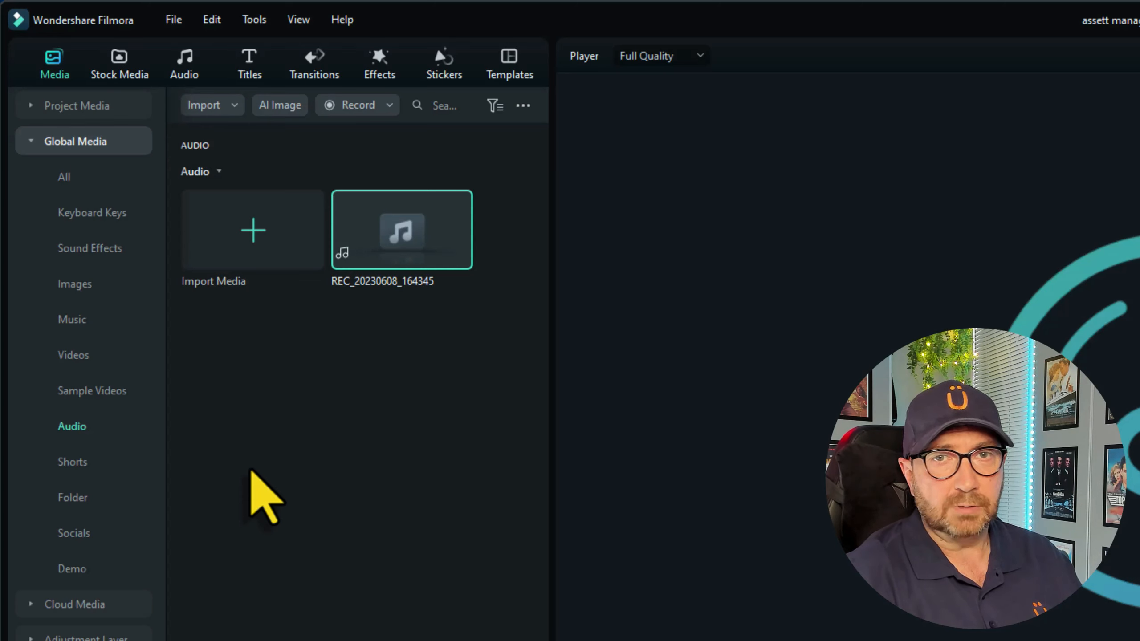
left_click(74, 462)
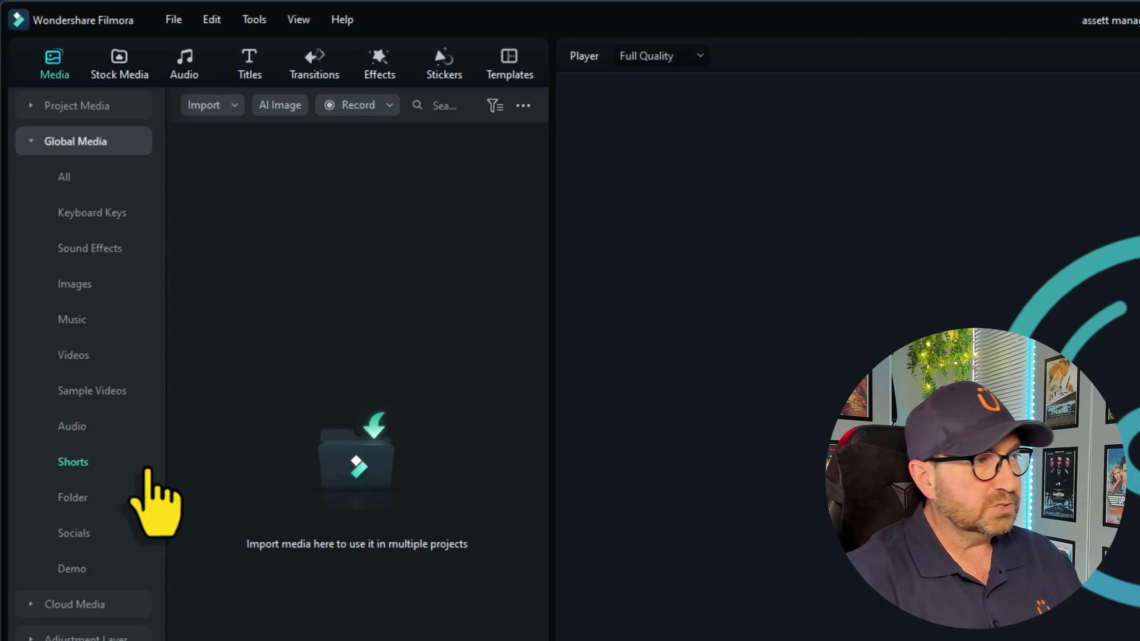
- Delete the empty custom folder named Folder from Global Media and confirm
left_click(71, 517)
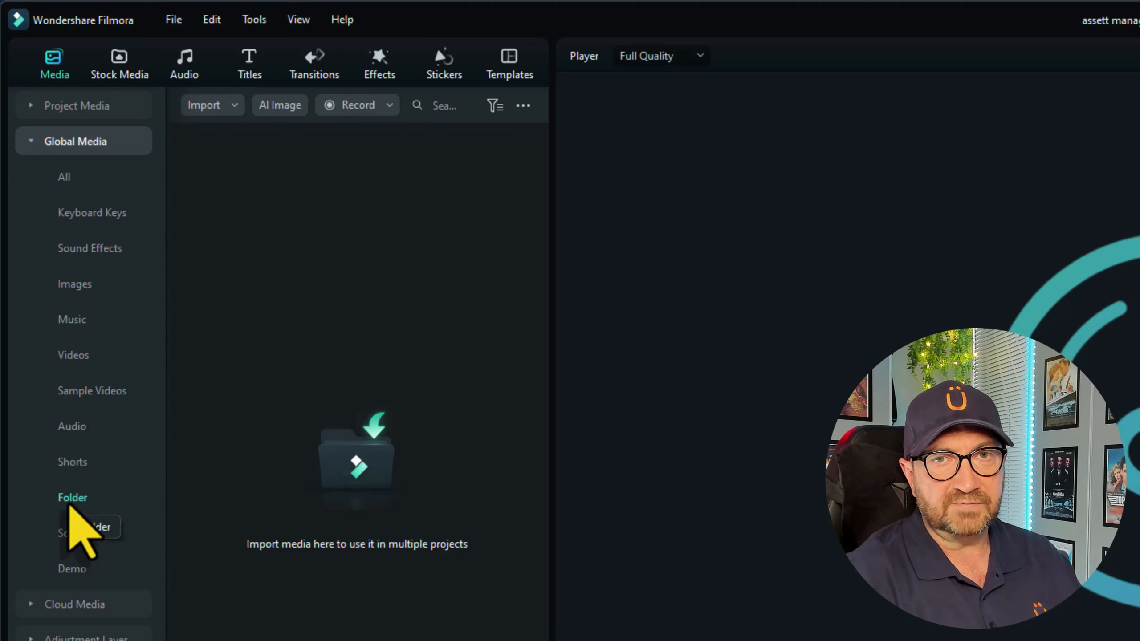
right_click(71, 497)
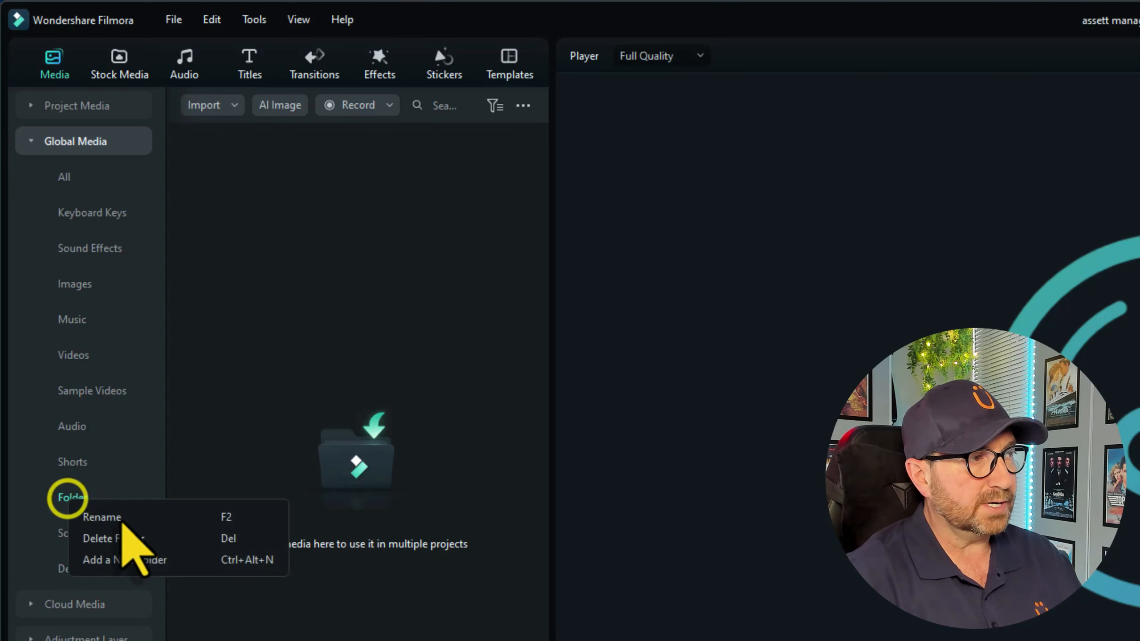
left_click(114, 538)
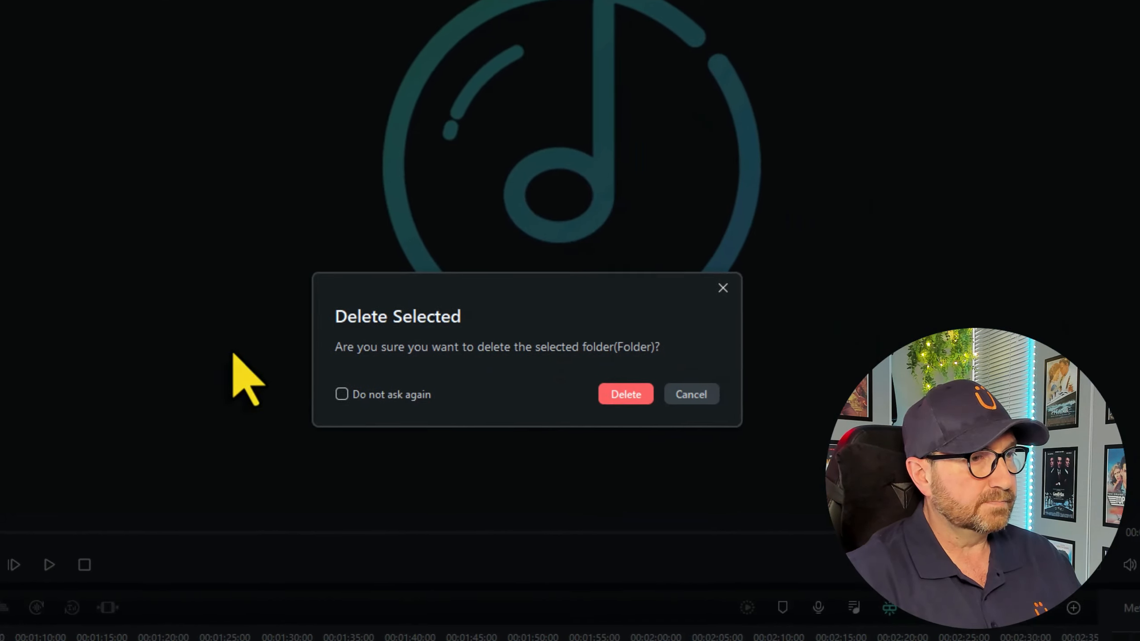
left_click(625, 394)
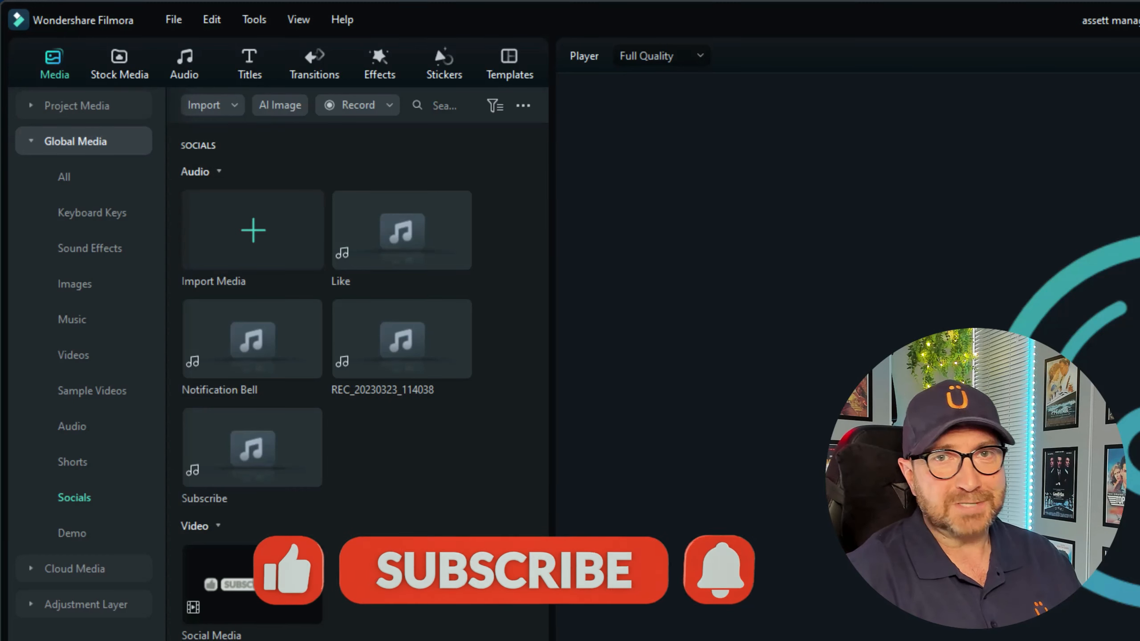
- Import TEST.mp4 from the Youtube Videos folder into the empty Demo folder
left_click(72, 533)
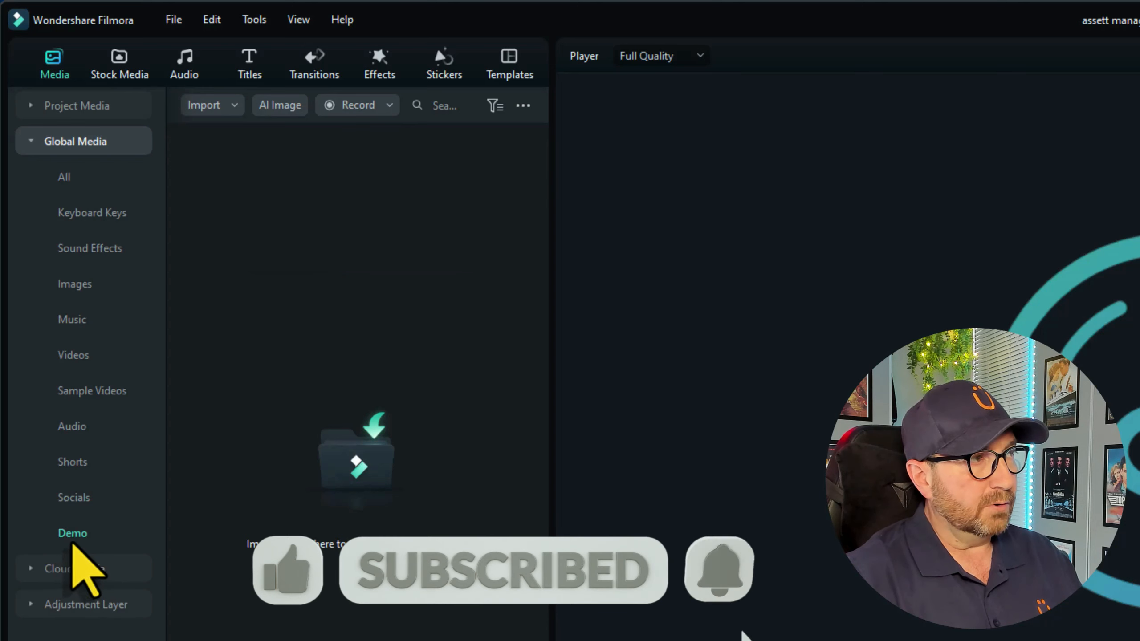
left_click(356, 463)
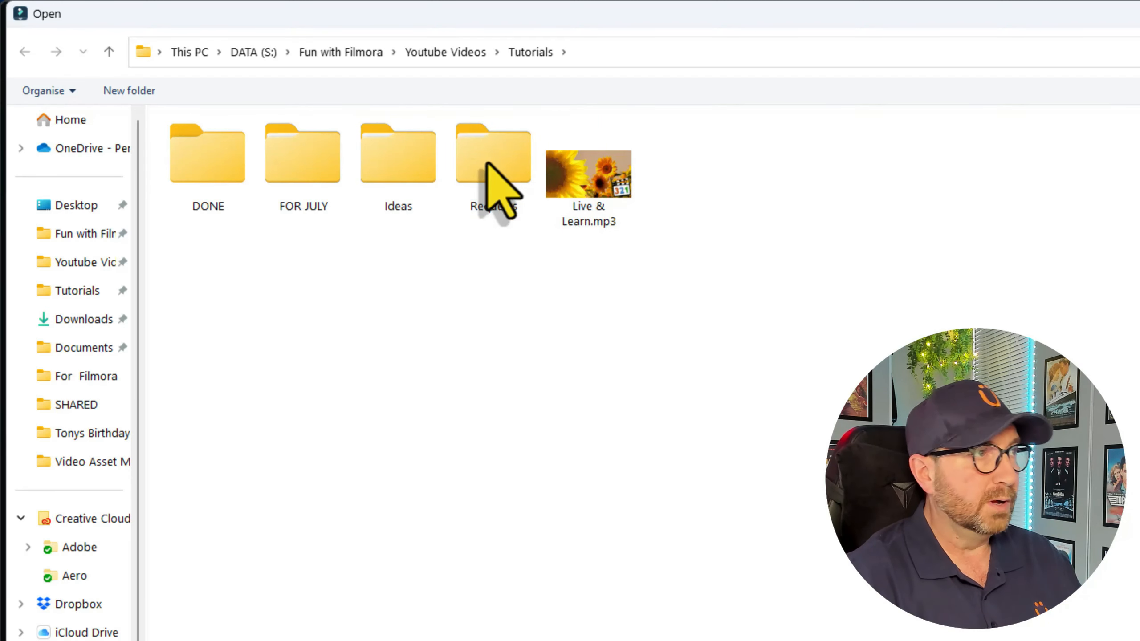
left_click(446, 53)
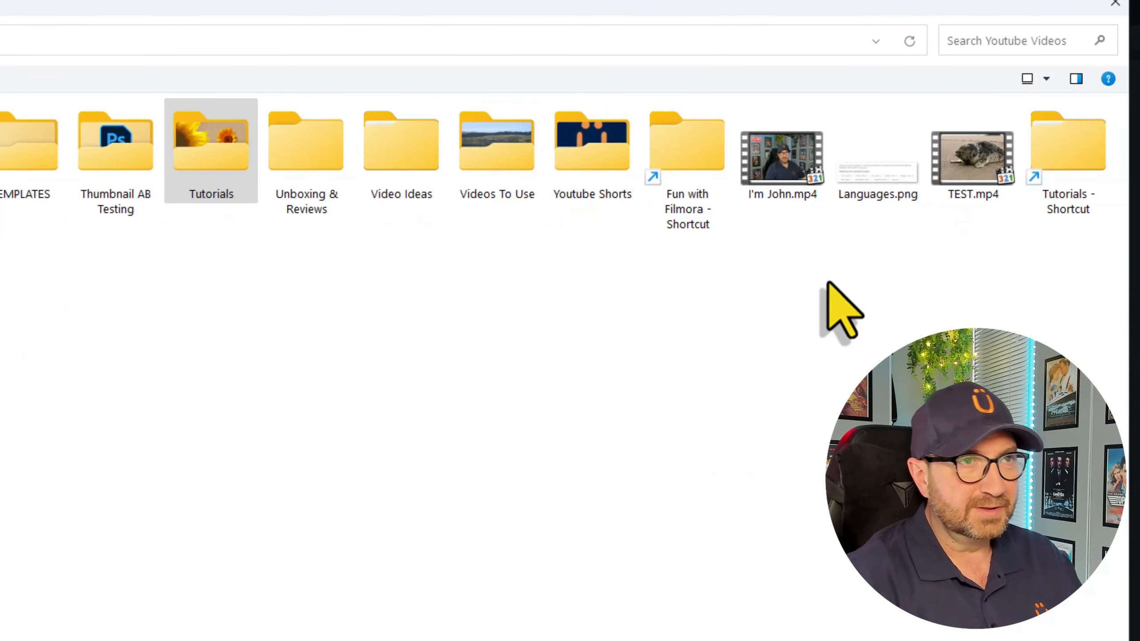
double_click(973, 166)
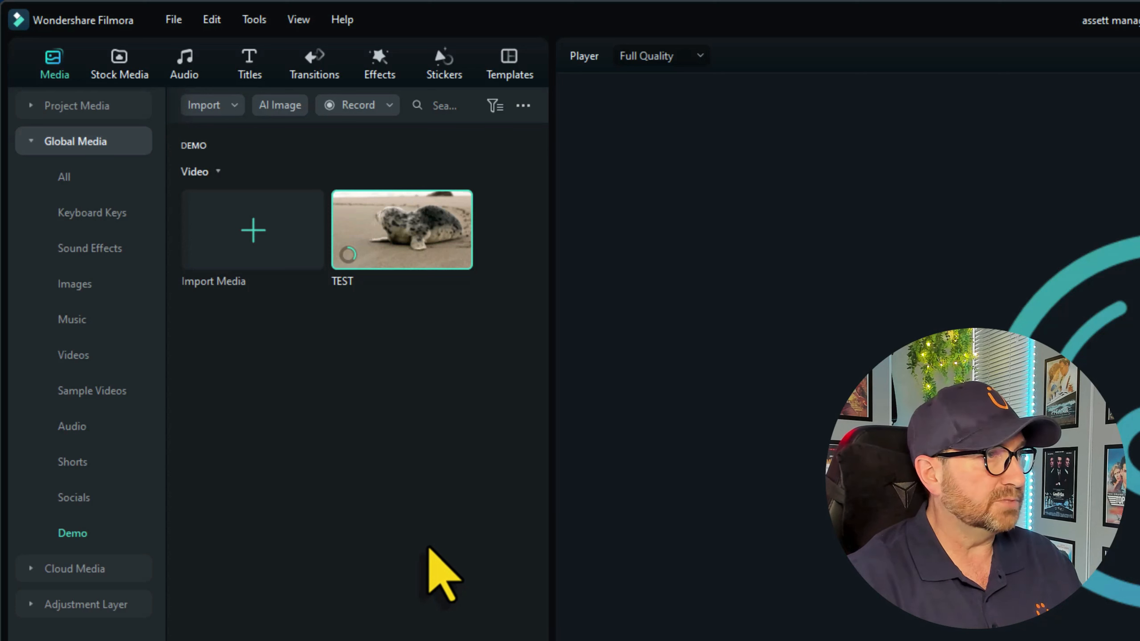
- Preview the trending Clapping Hippies track in the audio library and star it as a favourite
left_click(339, 441)
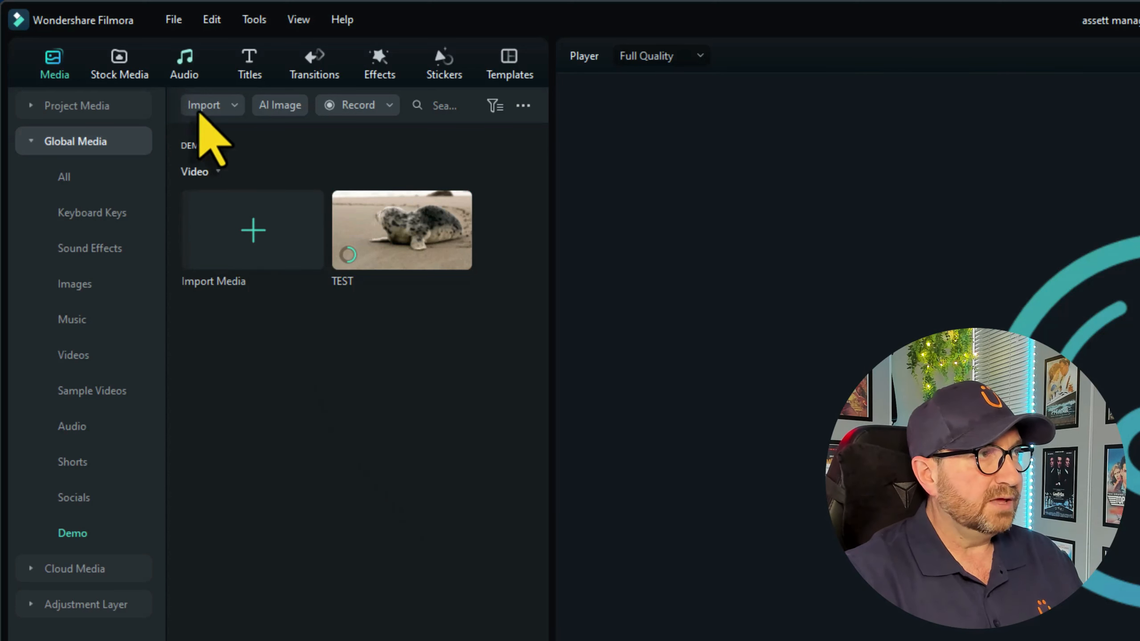
left_click(185, 65)
left_click(80, 141)
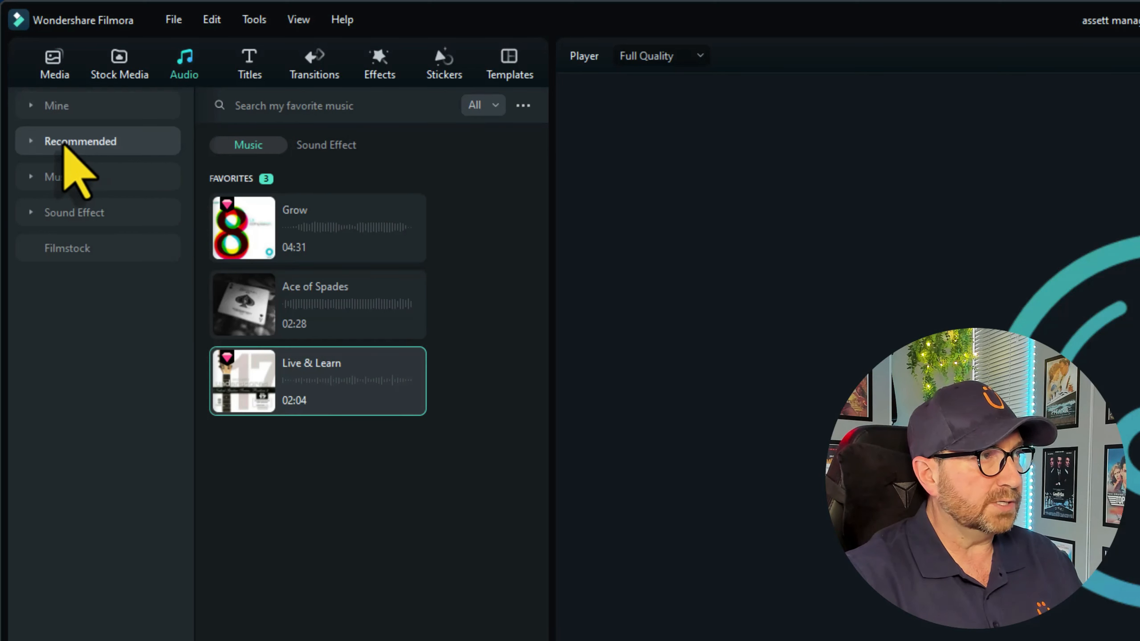
mouse_move(317, 228)
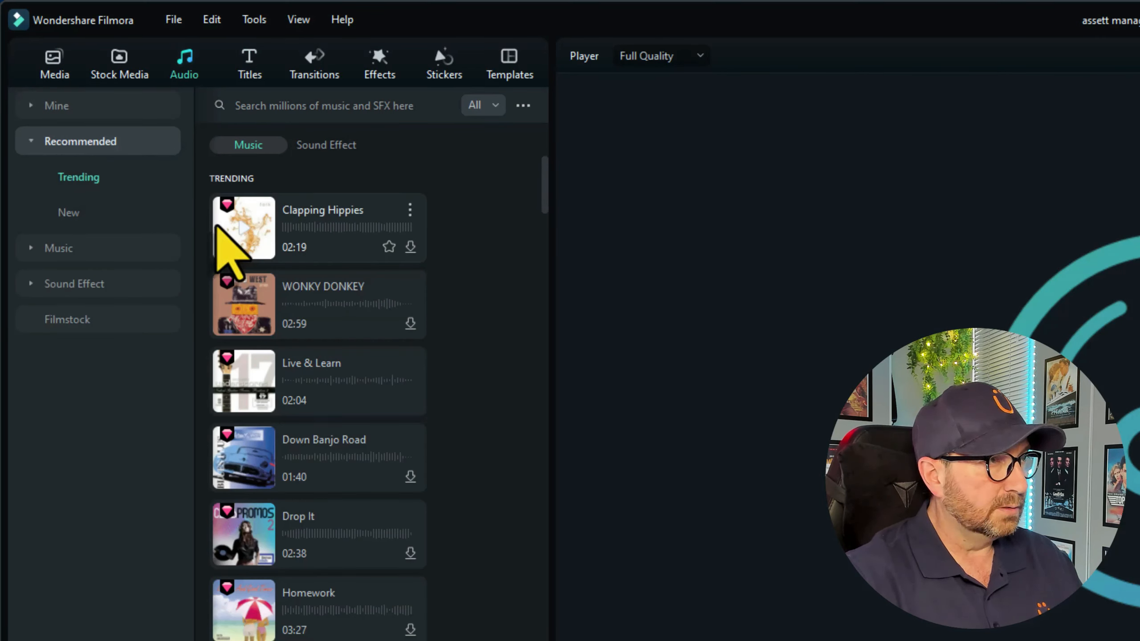
left_click(232, 227)
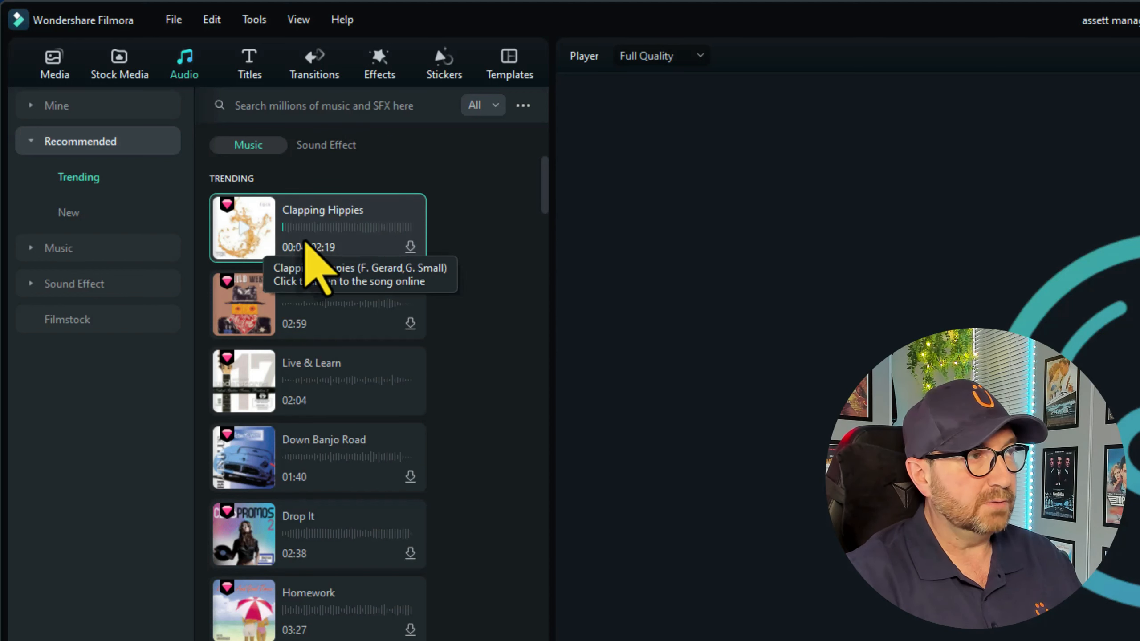
left_click(389, 247)
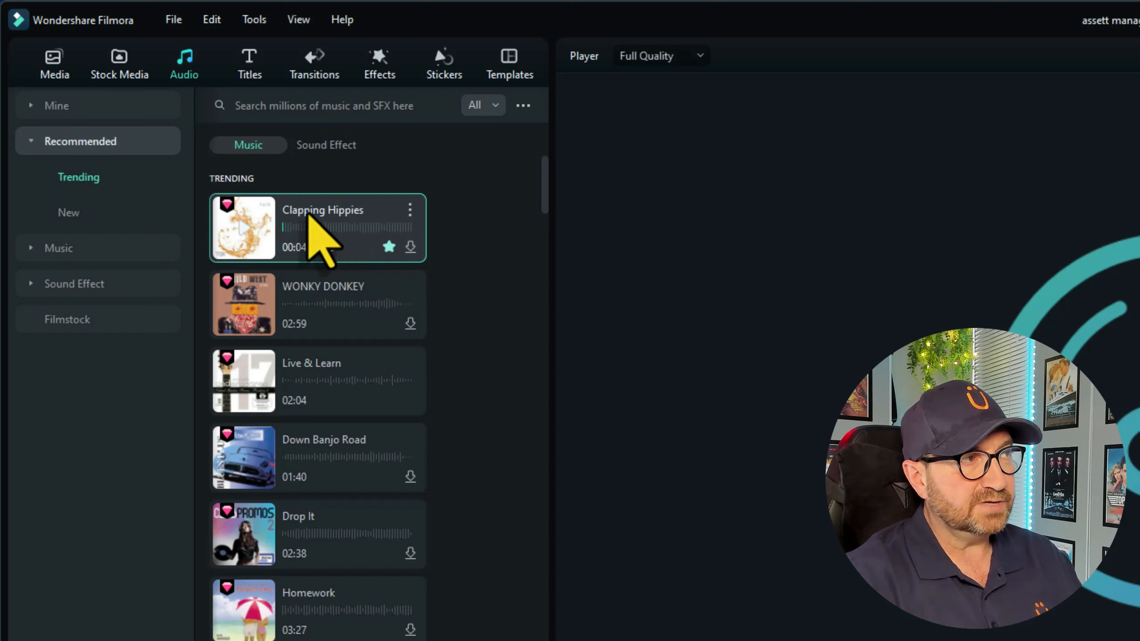
- Confirm Clapping Hippies appears under Mine > Favorites, then return to Trending music
left_click(56, 105)
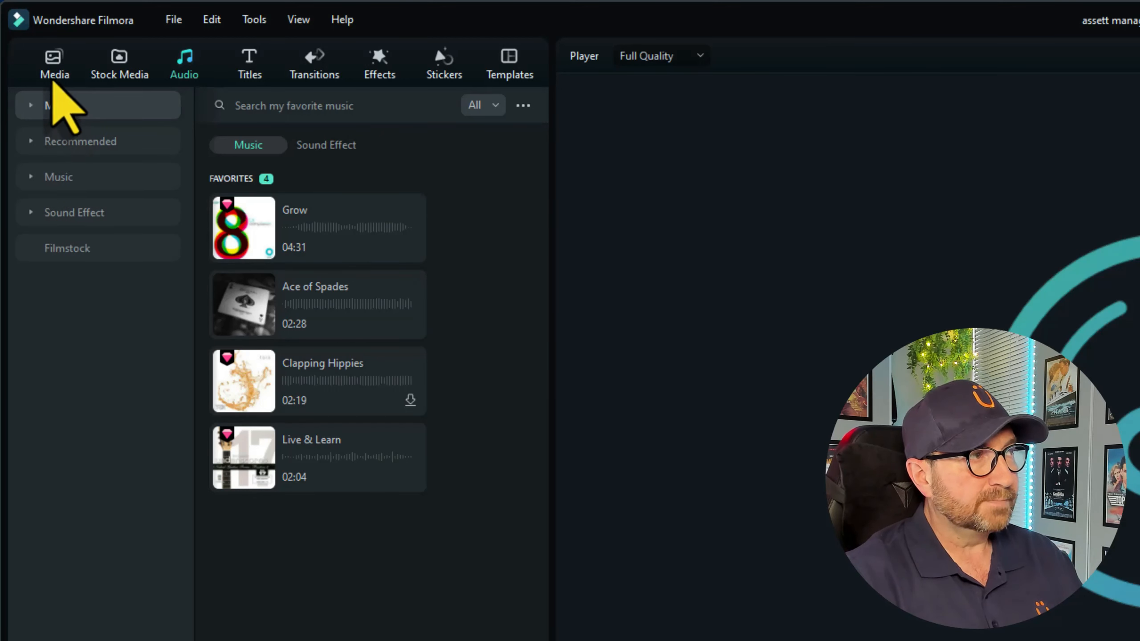
left_click(56, 106)
left_click(68, 142)
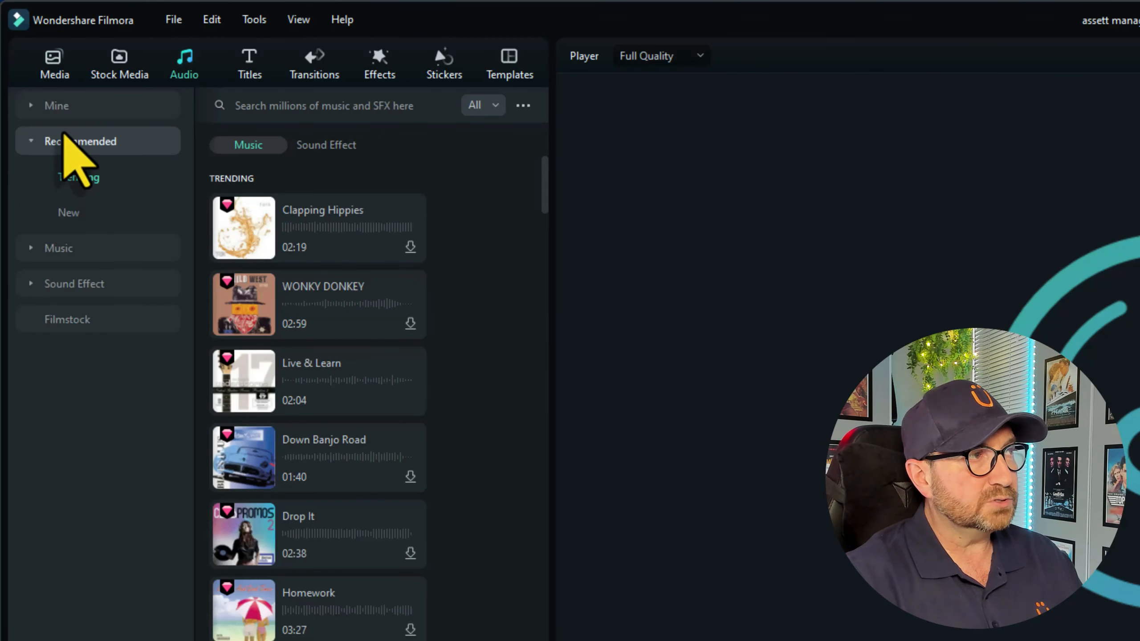
- View the favourite transitions under Transitions > Mine
left_click(54, 64)
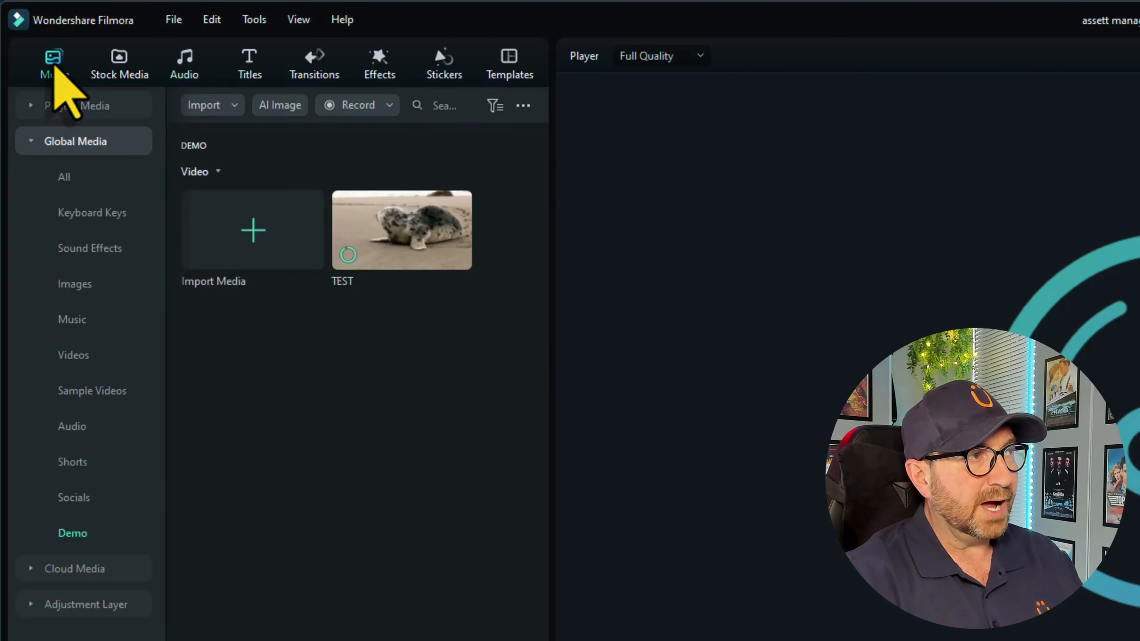
left_click(313, 64)
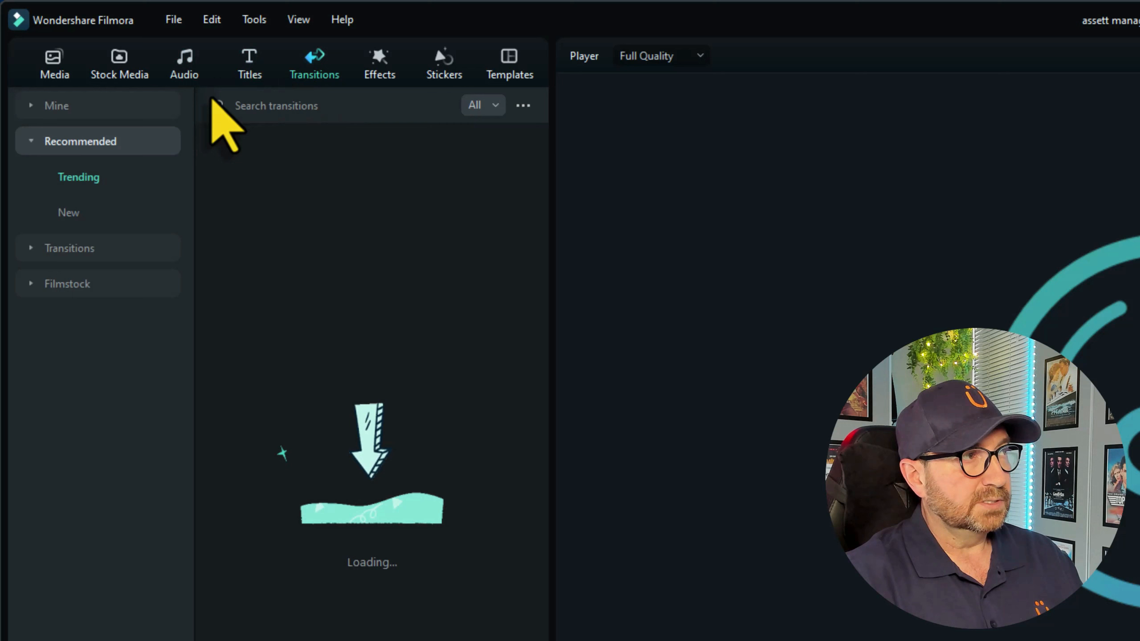
left_click(57, 106)
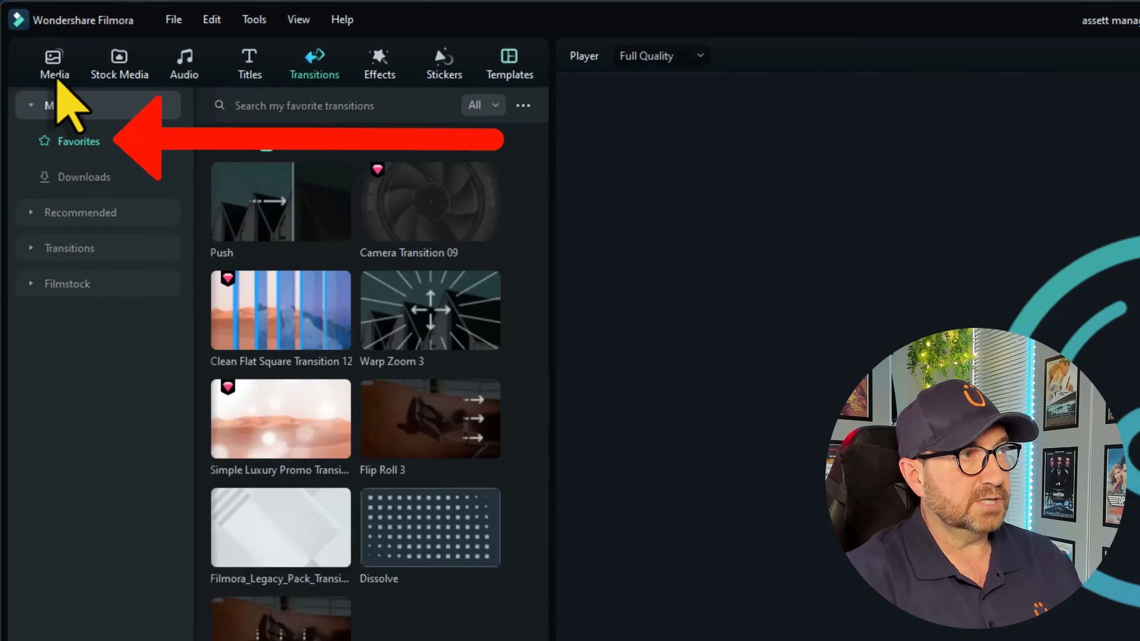
- Show the whole Global Media All collection, check favourite music, and return to Media
left_click(55, 64)
left_click(31, 140)
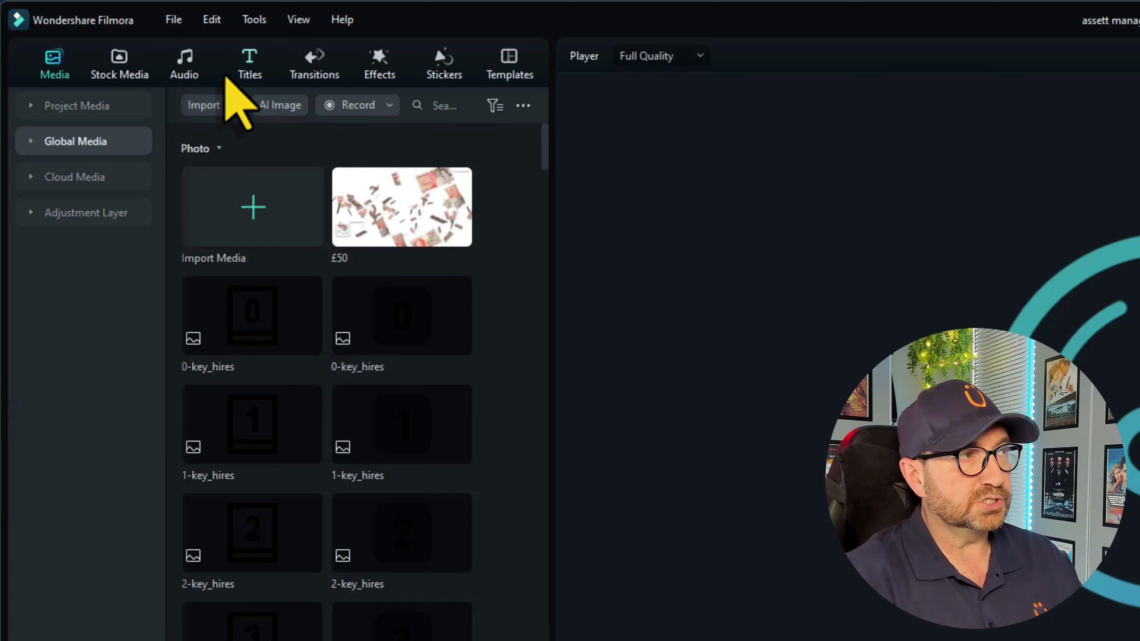
left_click(185, 65)
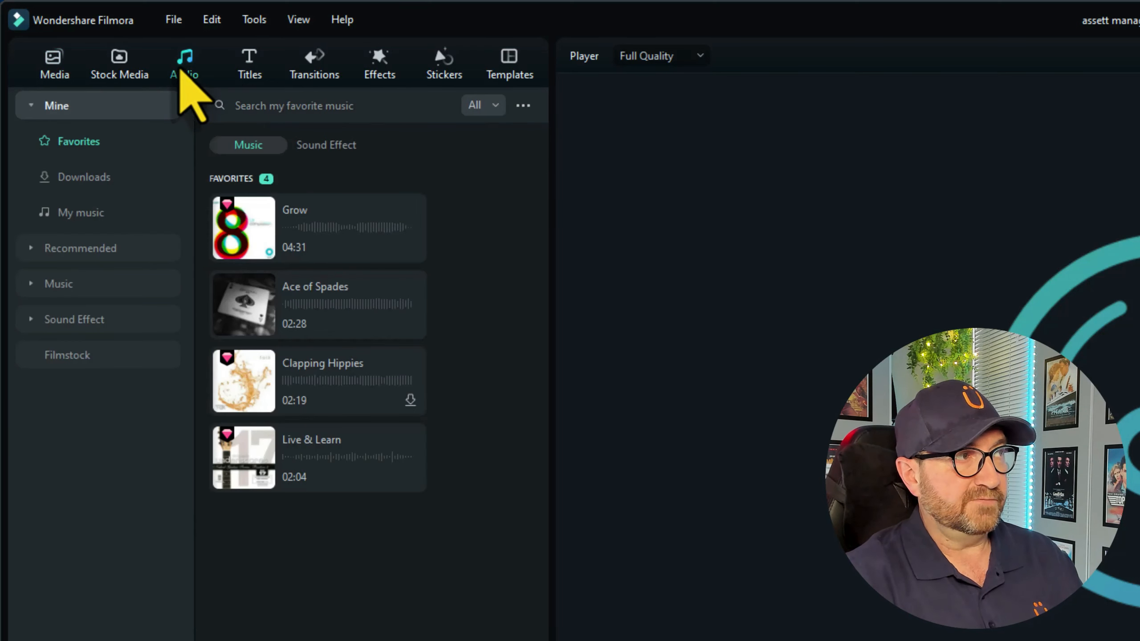
left_click(55, 64)
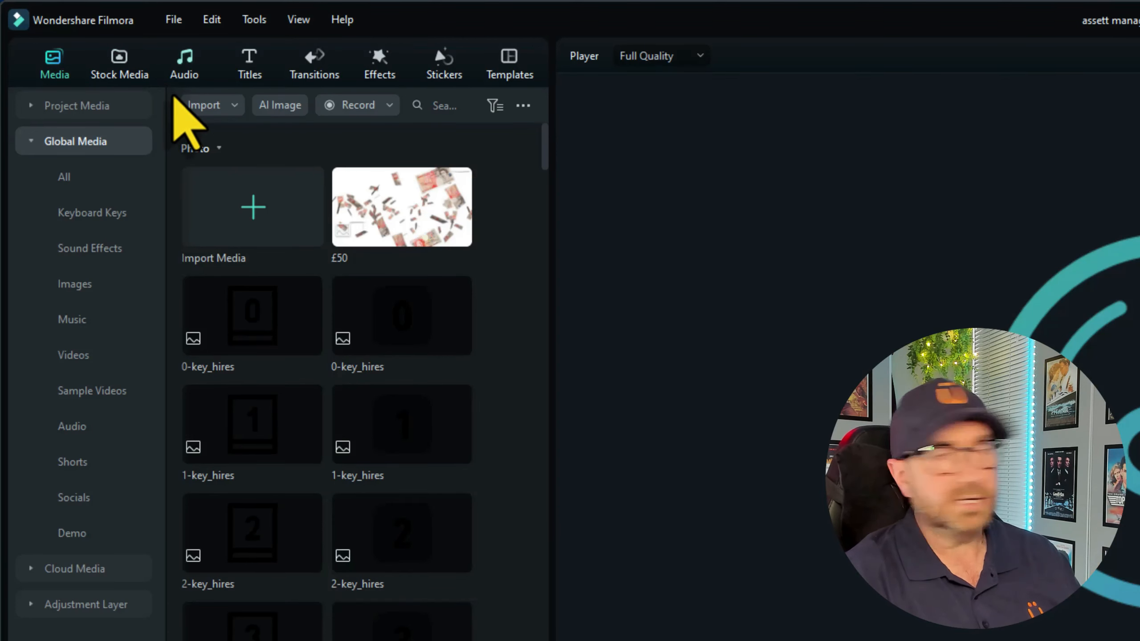
- Drag the trending Clapping Hippies song from the audio library onto the timeline
left_click(188, 76)
left_click(71, 250)
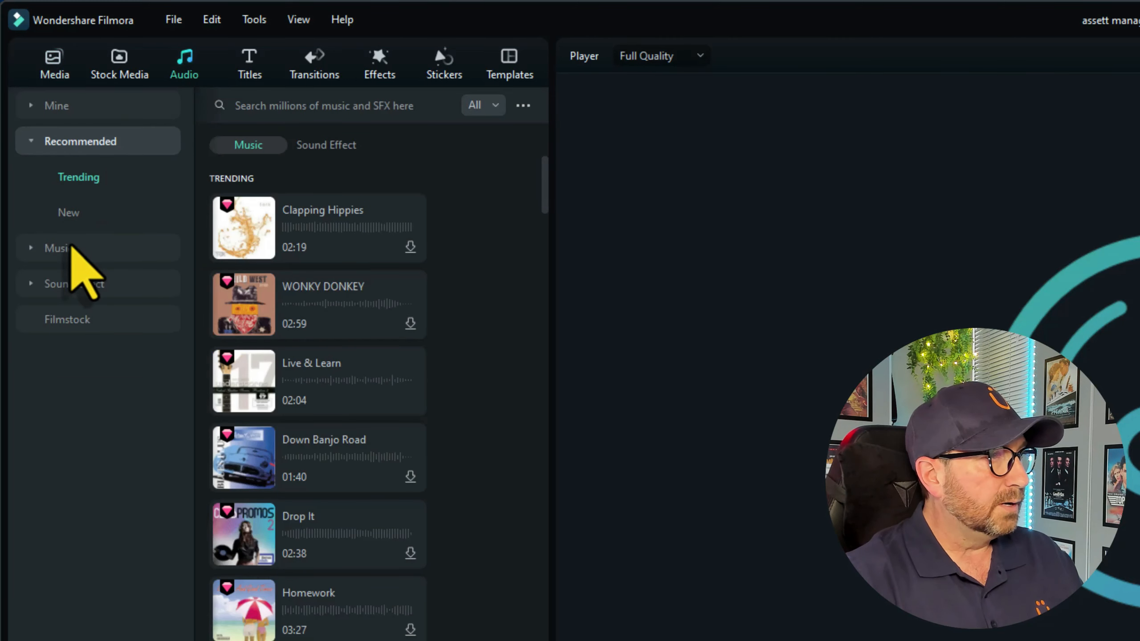
mouse_move(317, 228)
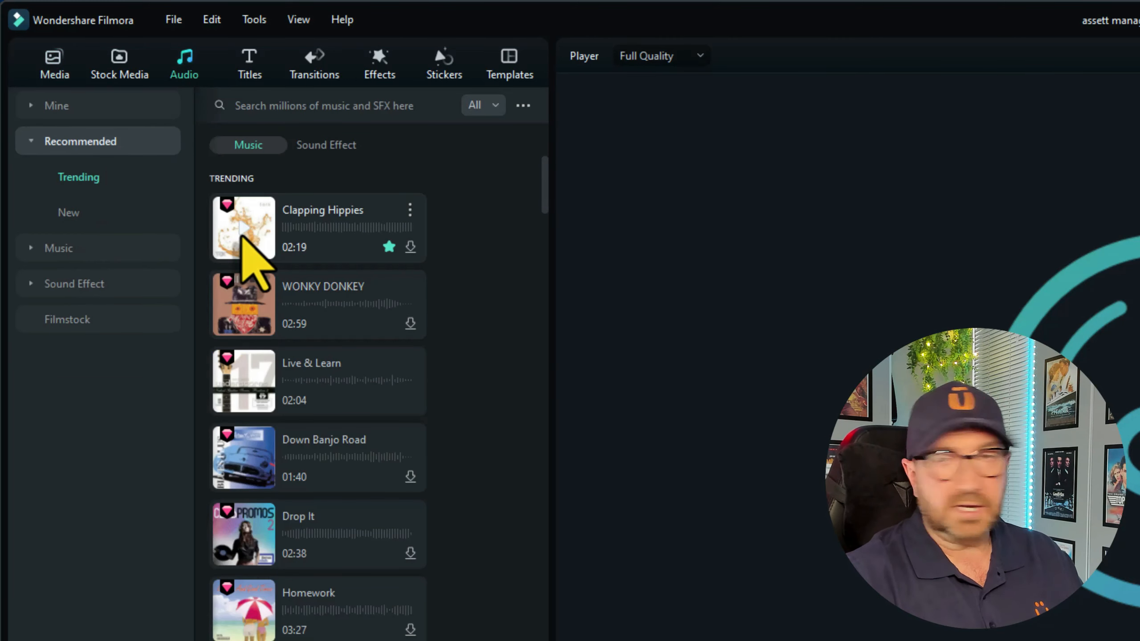
left_click(241, 239)
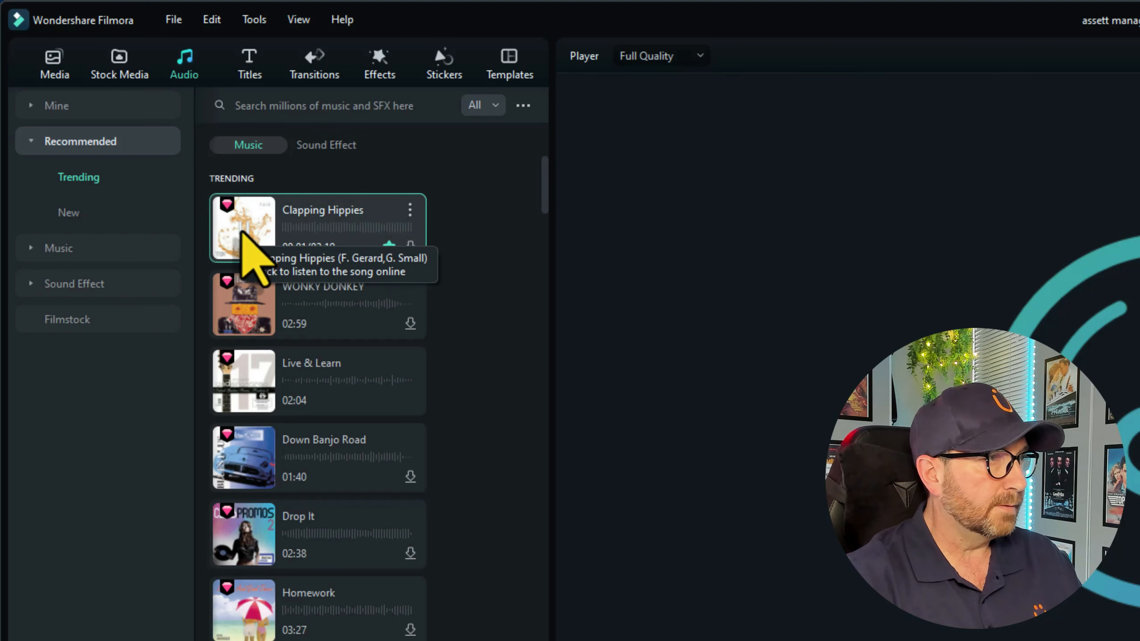
left_click_drag(317, 236, 69, 609)
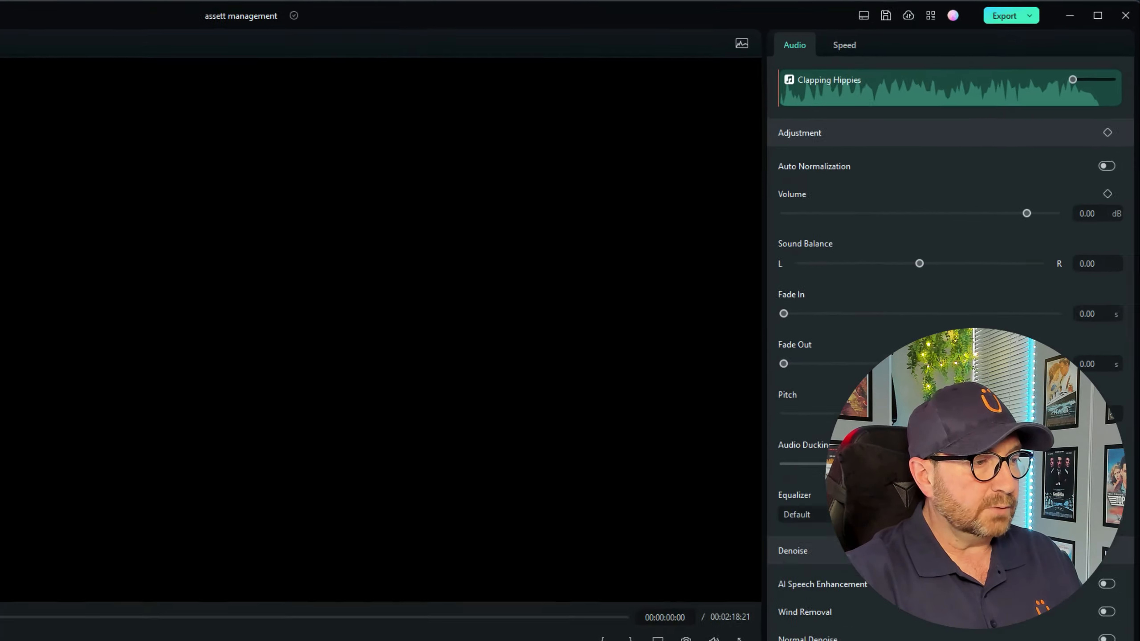
- Start a Create Video export, rename the file to 'test music' and keep the save location
left_click(980, 20)
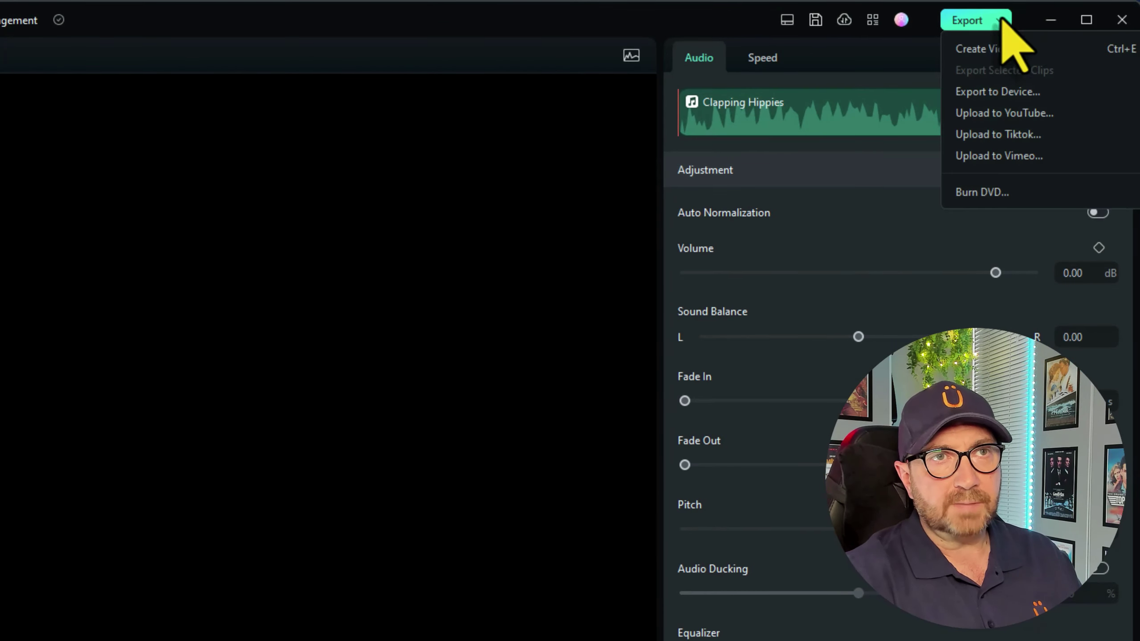
left_click(989, 47)
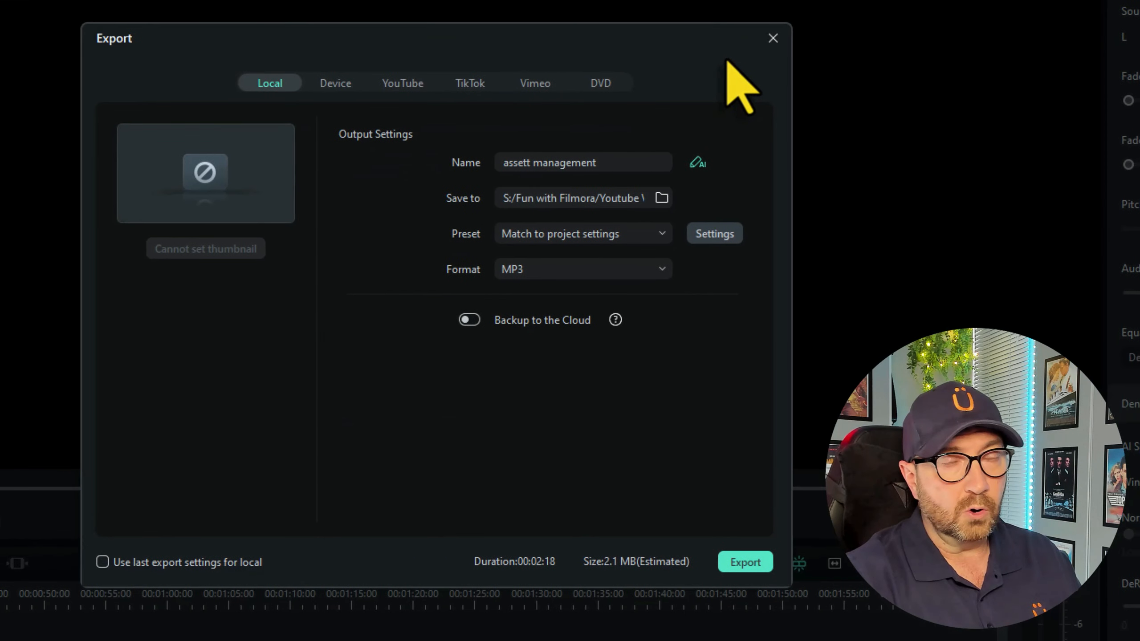
left_click(614, 174)
double_click(615, 162)
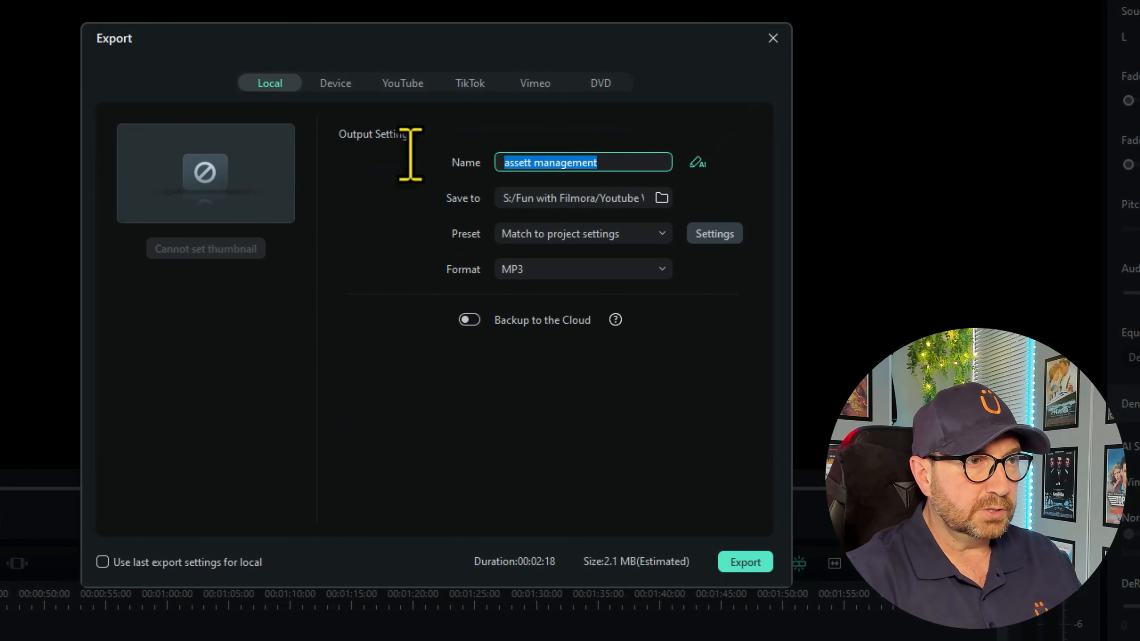
type("test music")
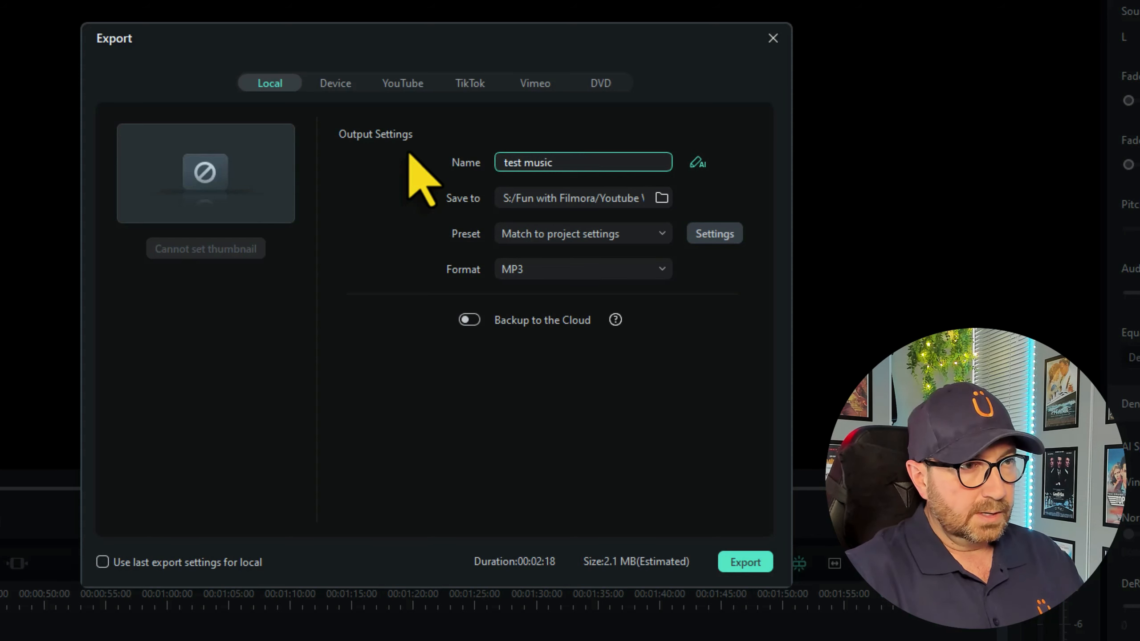
left_click(662, 198)
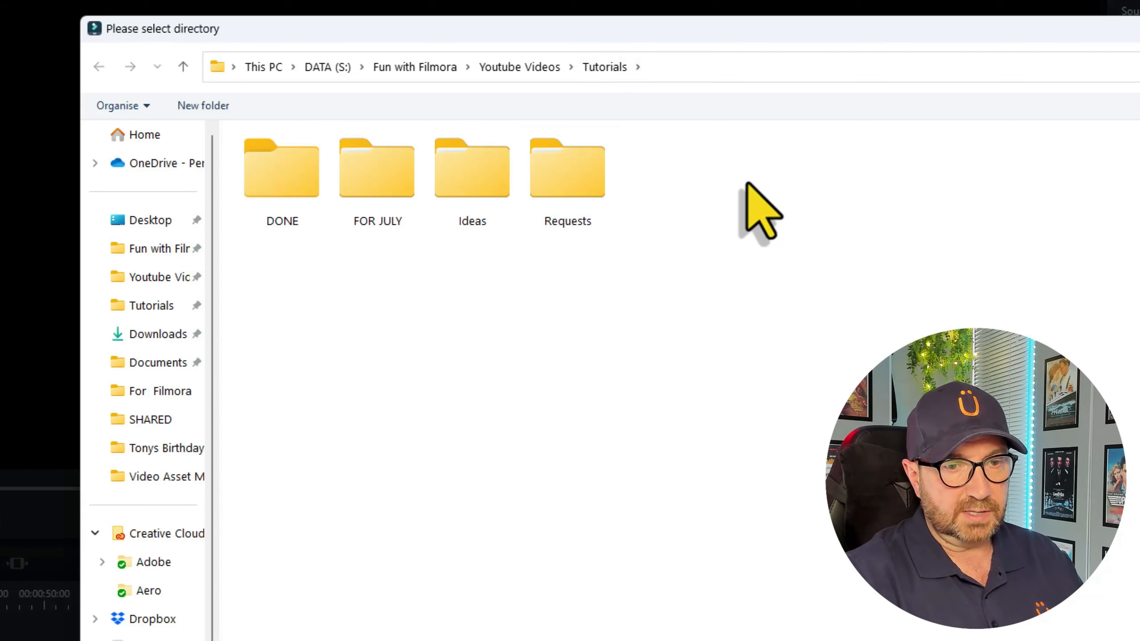
key("Escape")
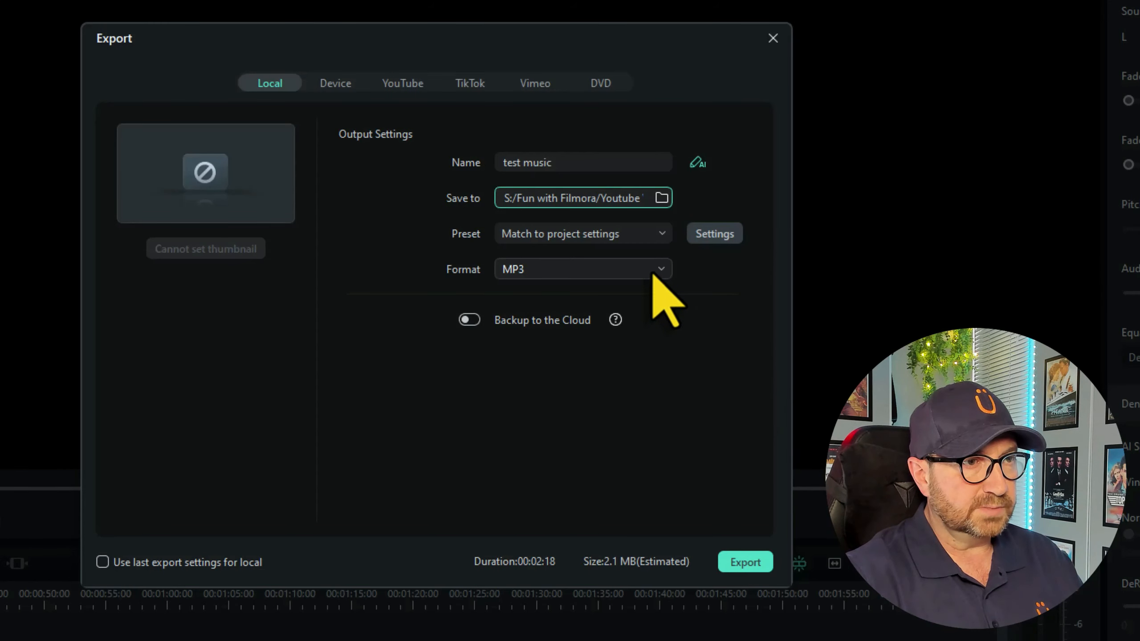
- Keep MP3 as the output format, export the audio, and close the finished export window
left_click(662, 269)
scroll(677, 463, "up", 5)
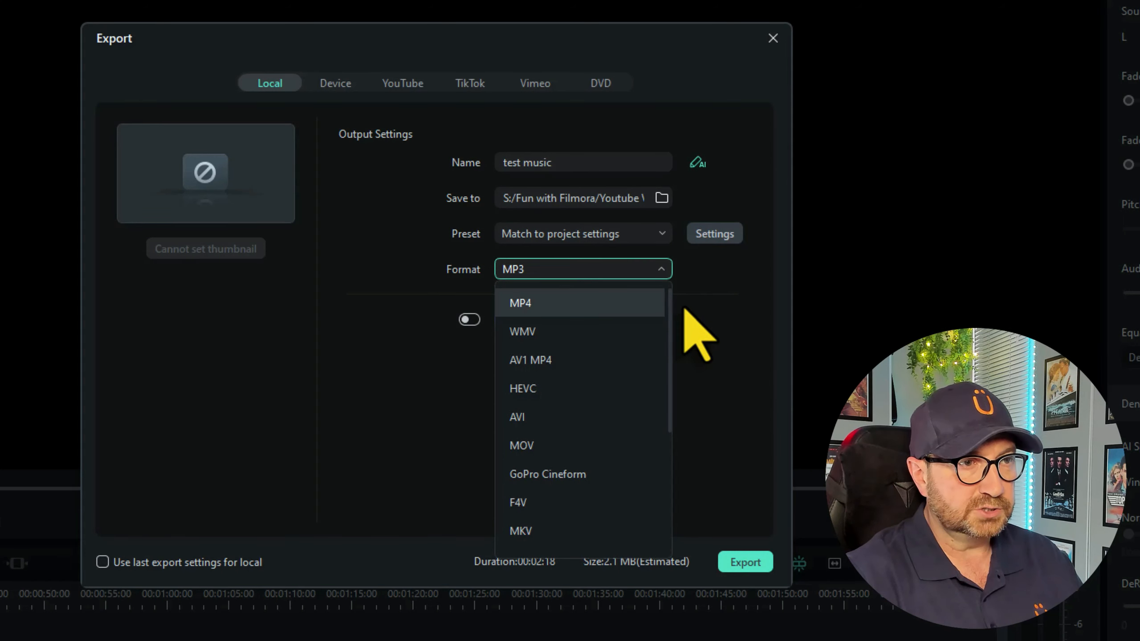
scroll(677, 401, "down", 5)
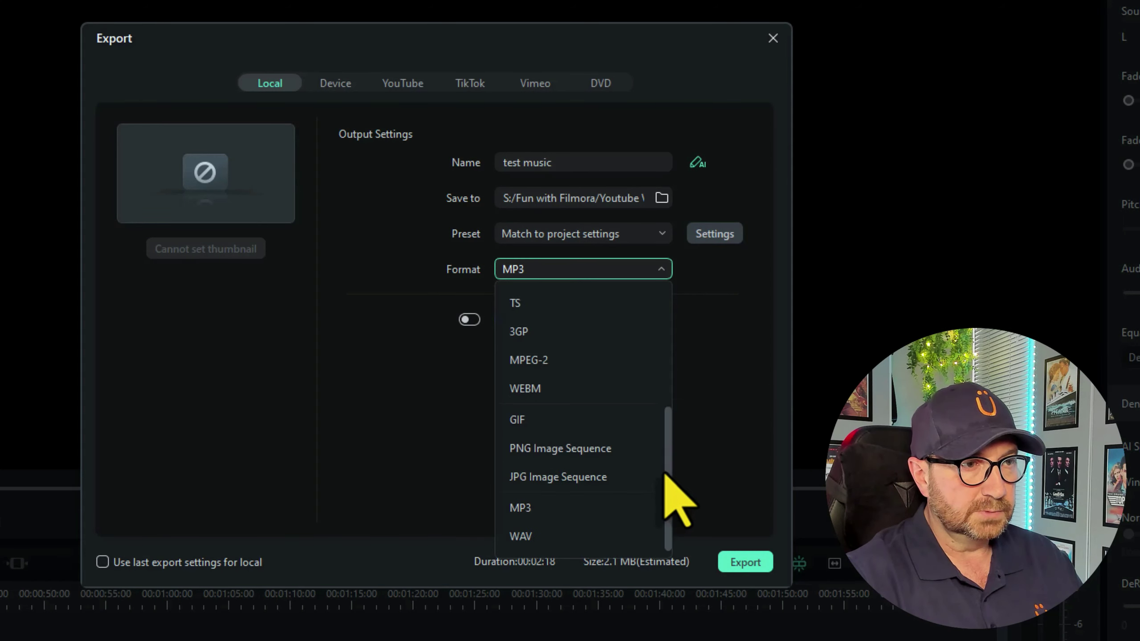
left_click(553, 503)
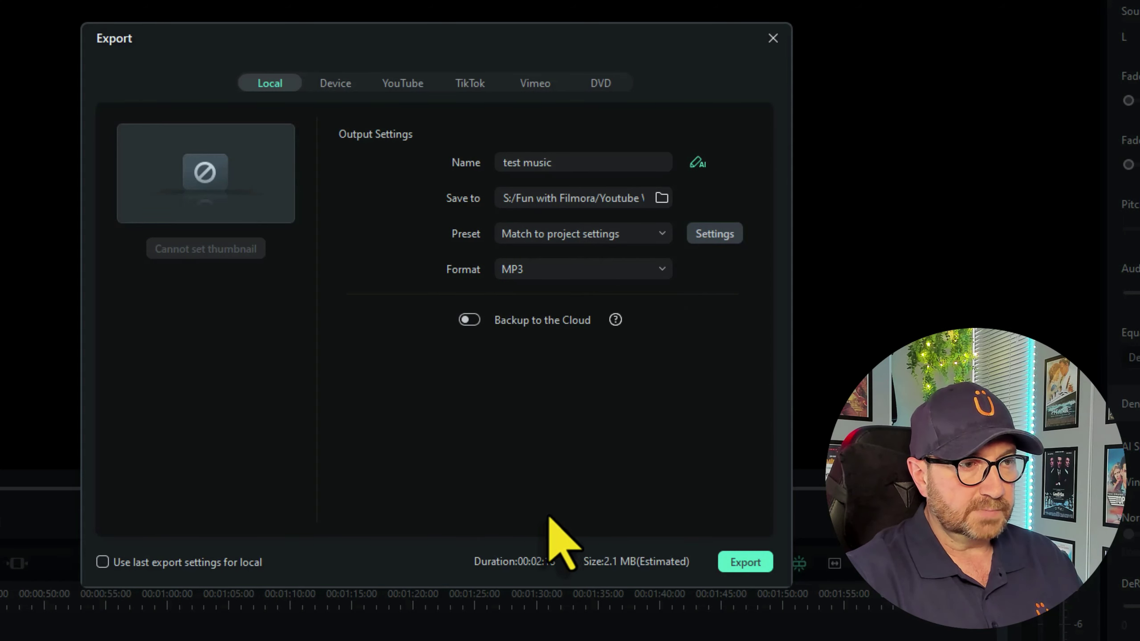
left_click(745, 563)
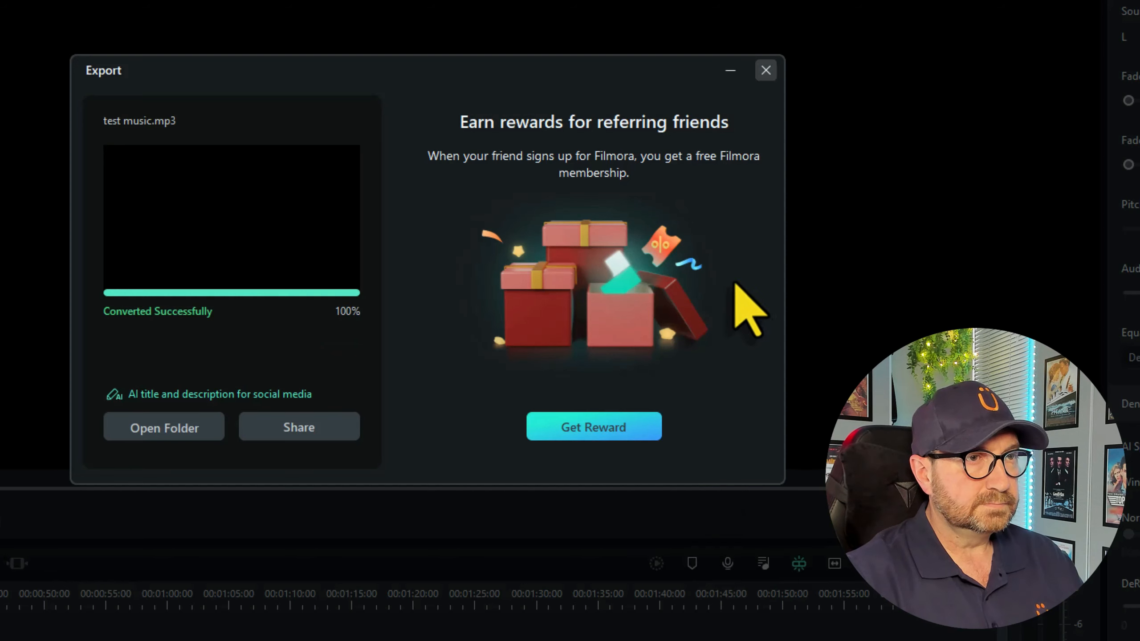
left_click(765, 70)
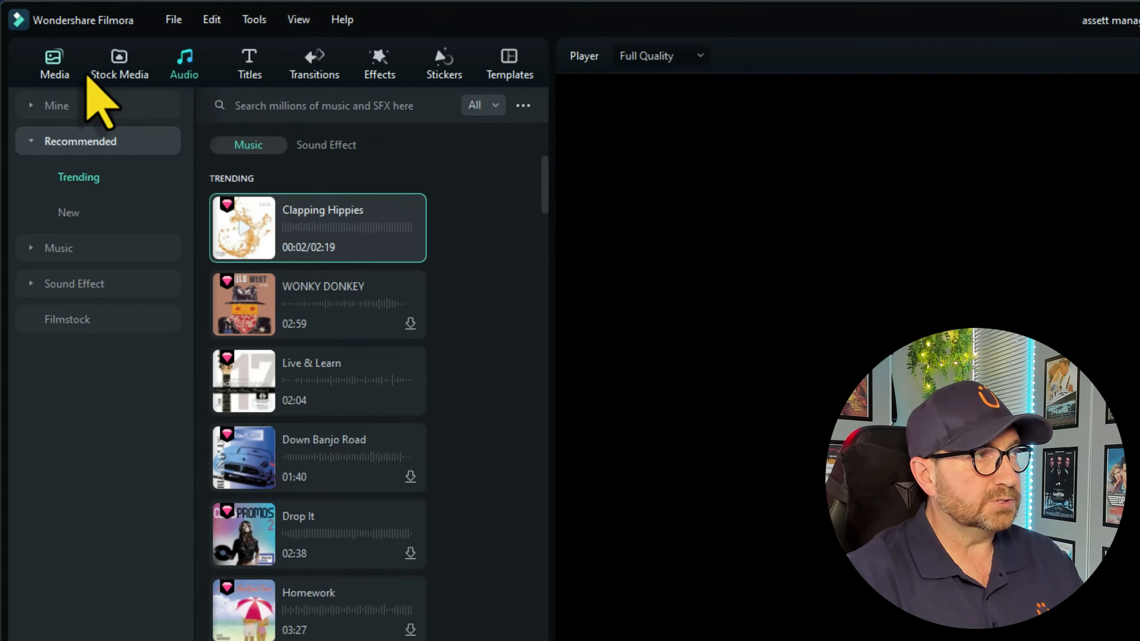
- Import test music.mp3 into the Music folder of Global Media
left_click(55, 63)
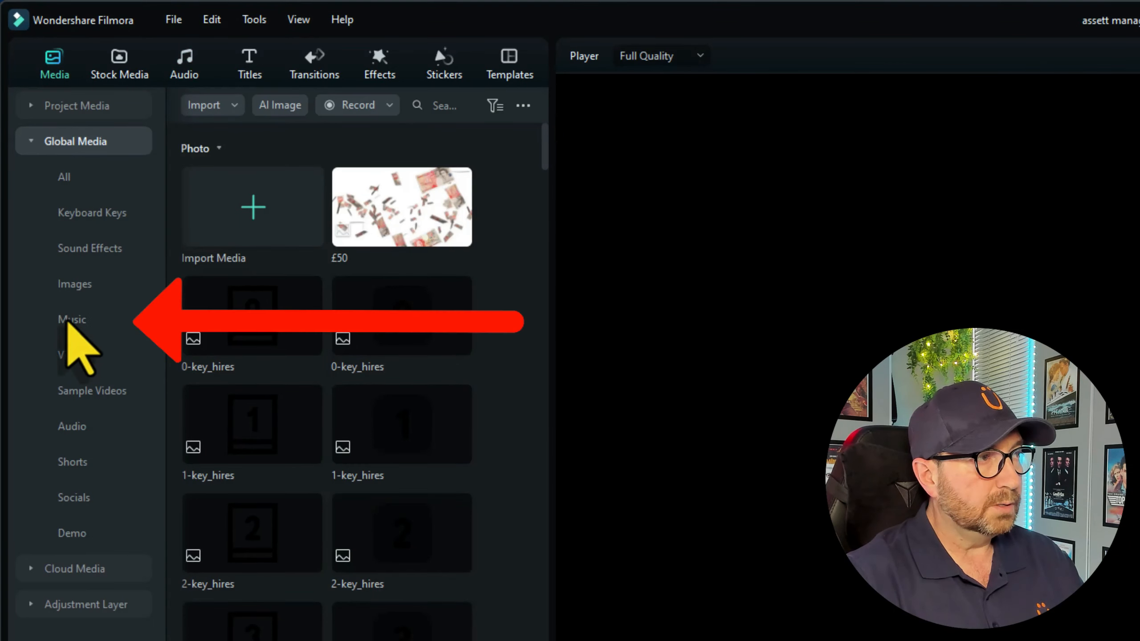
left_click(72, 319)
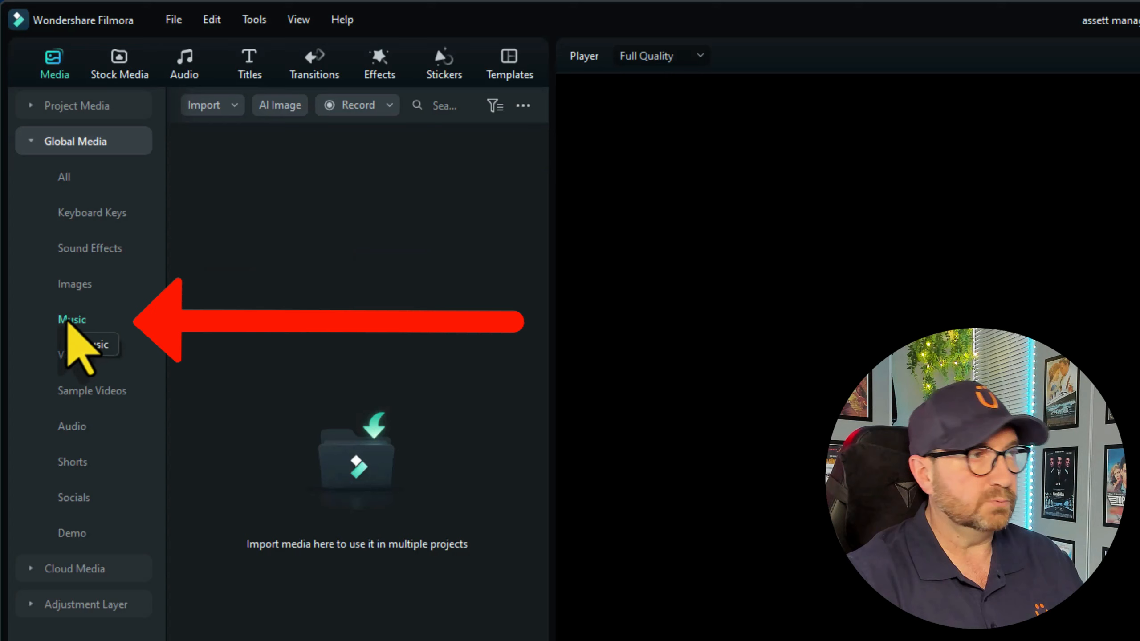
left_click(359, 463)
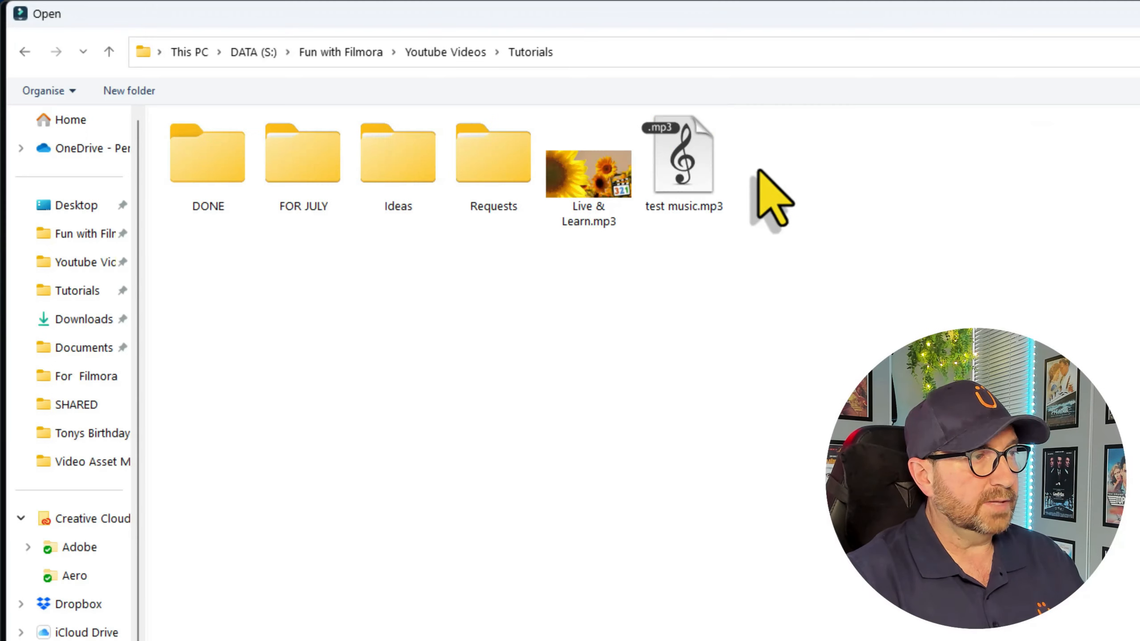
left_click(695, 188)
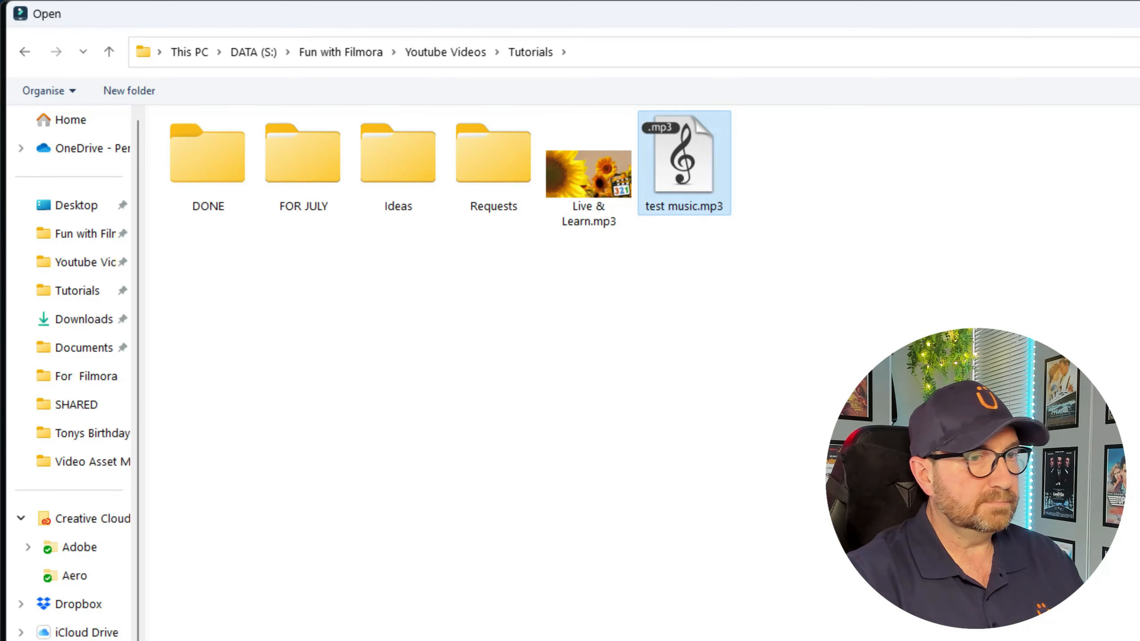
key("Return")
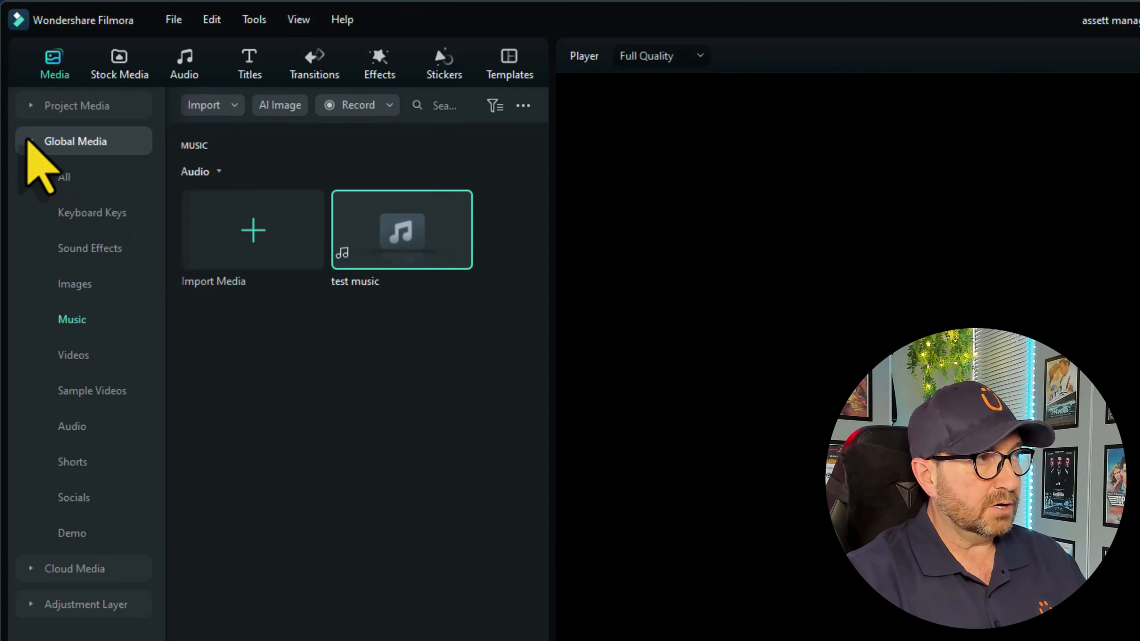
- Collapse and re-expand Global Media, then reopen the Music folder showing the imported clip
left_click(31, 141)
left_click(32, 143)
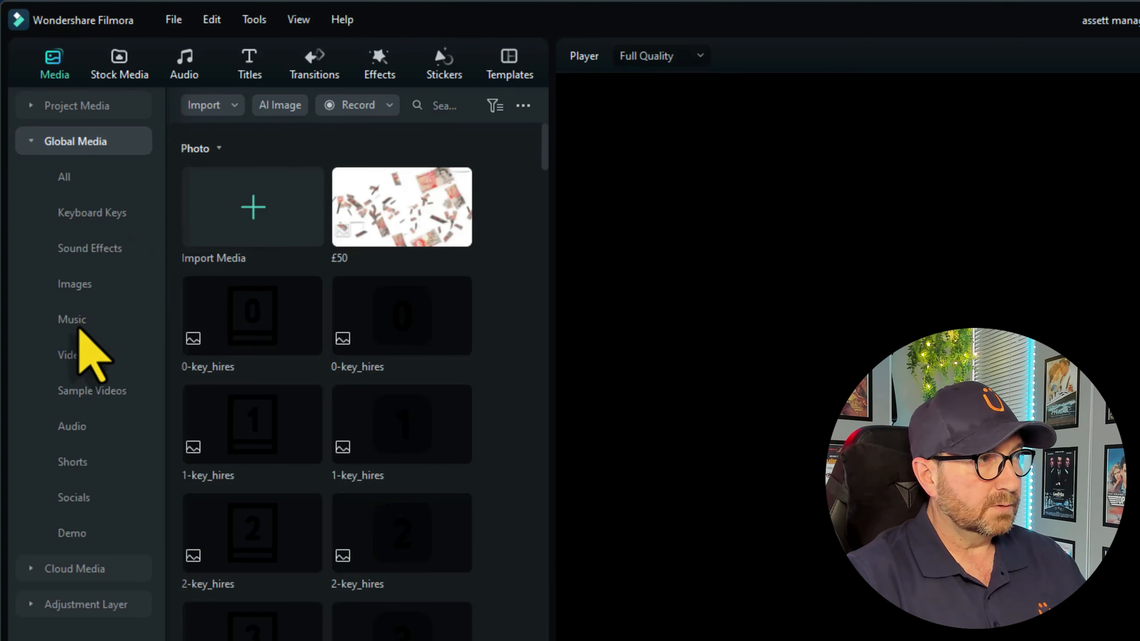
left_click(73, 318)
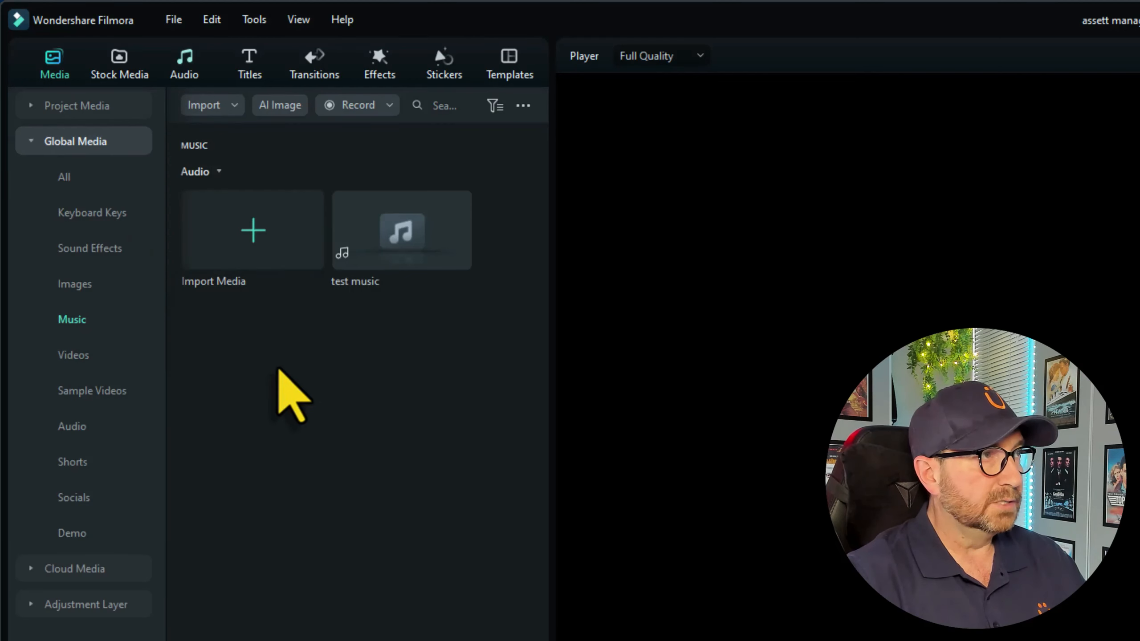
- Start a new 16:9 widescreen project from the File menu
left_click(174, 19)
mouse_move(199, 46)
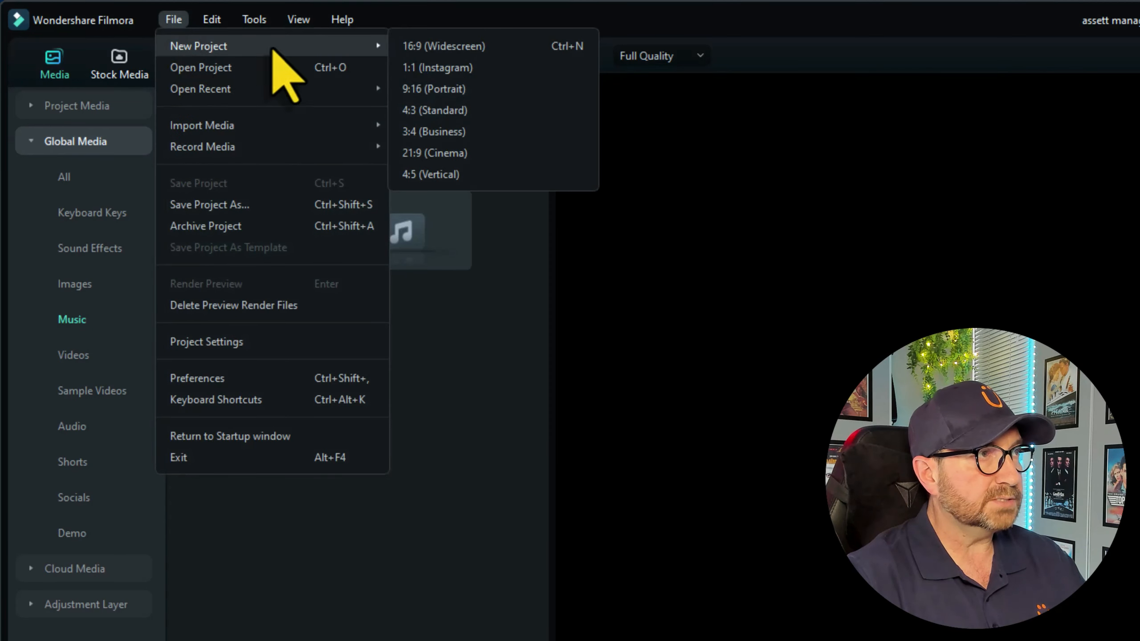
left_click(472, 45)
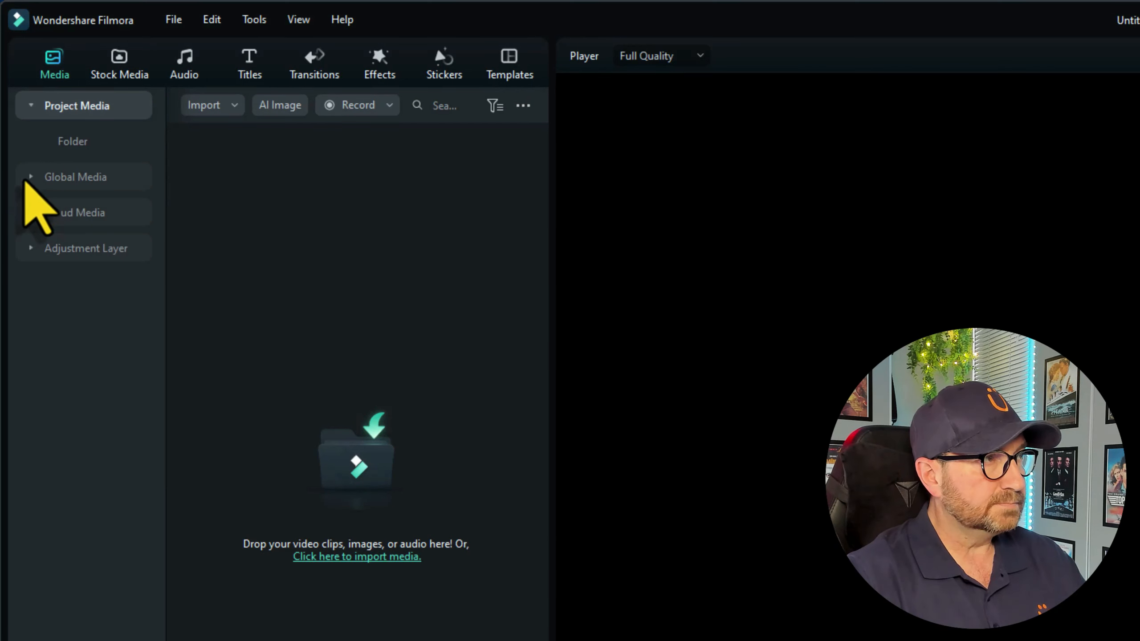
- Check the Global Media Music folder holds test music, then return to the All collection
left_click(34, 177)
left_click(71, 318)
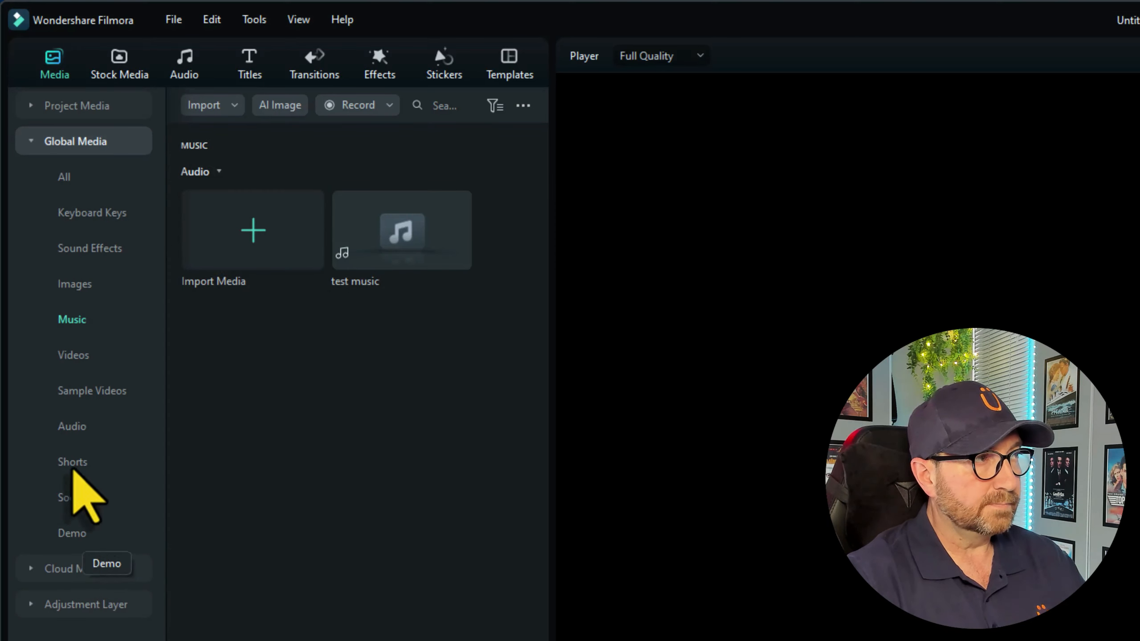
left_click(32, 142)
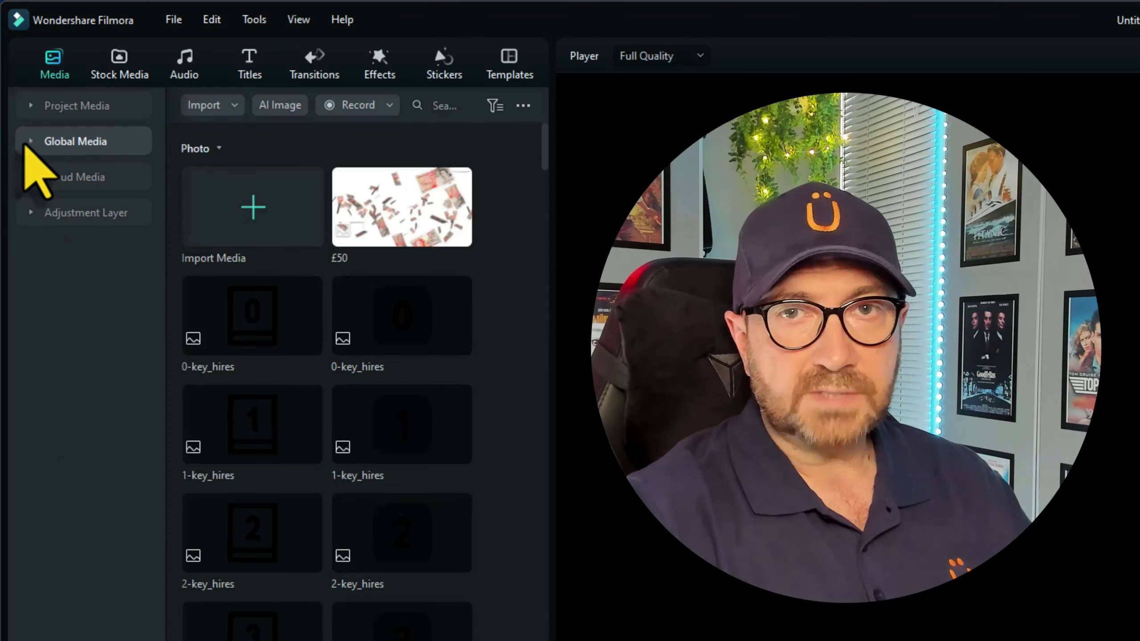
left_click(32, 143)
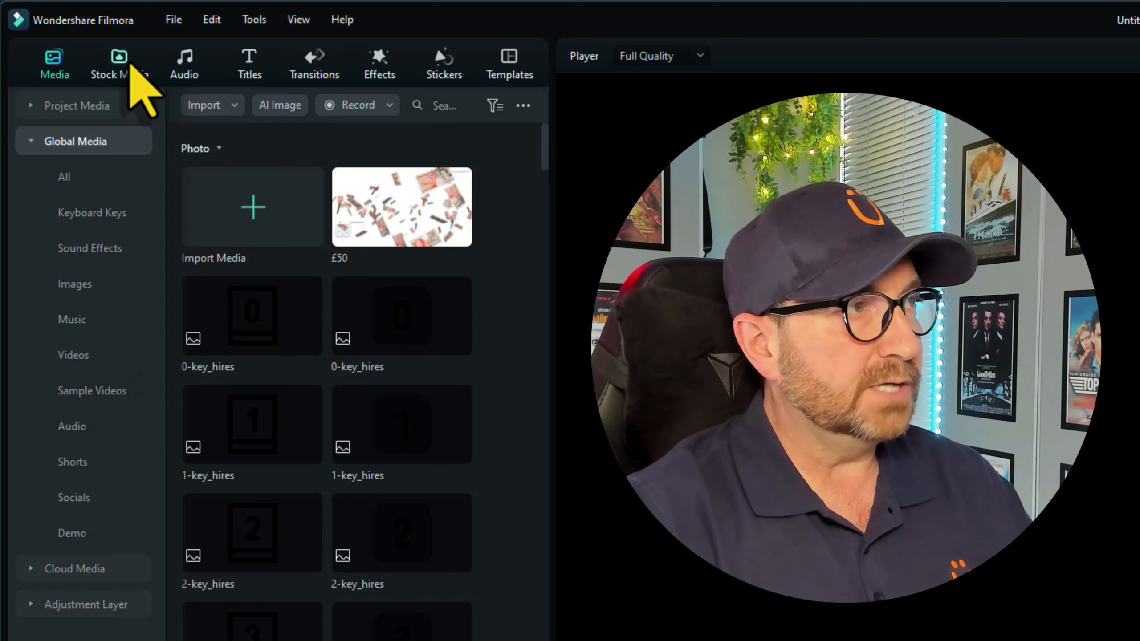
- Review the Favorites under Mine in Stock Media, Audio and Titles
left_click(120, 63)
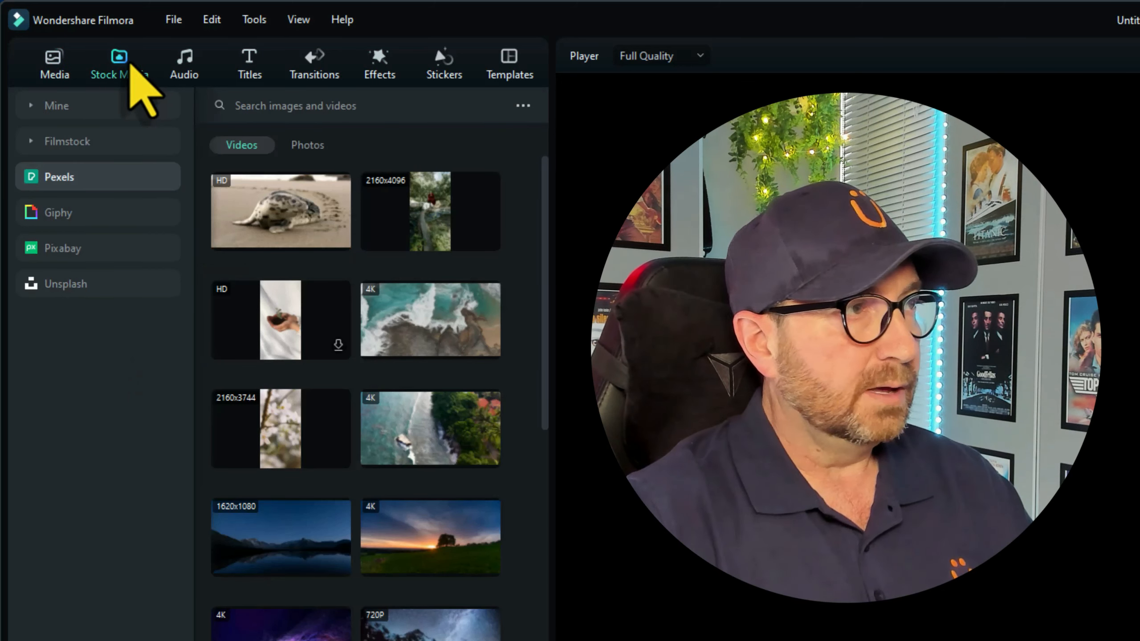
left_click(56, 105)
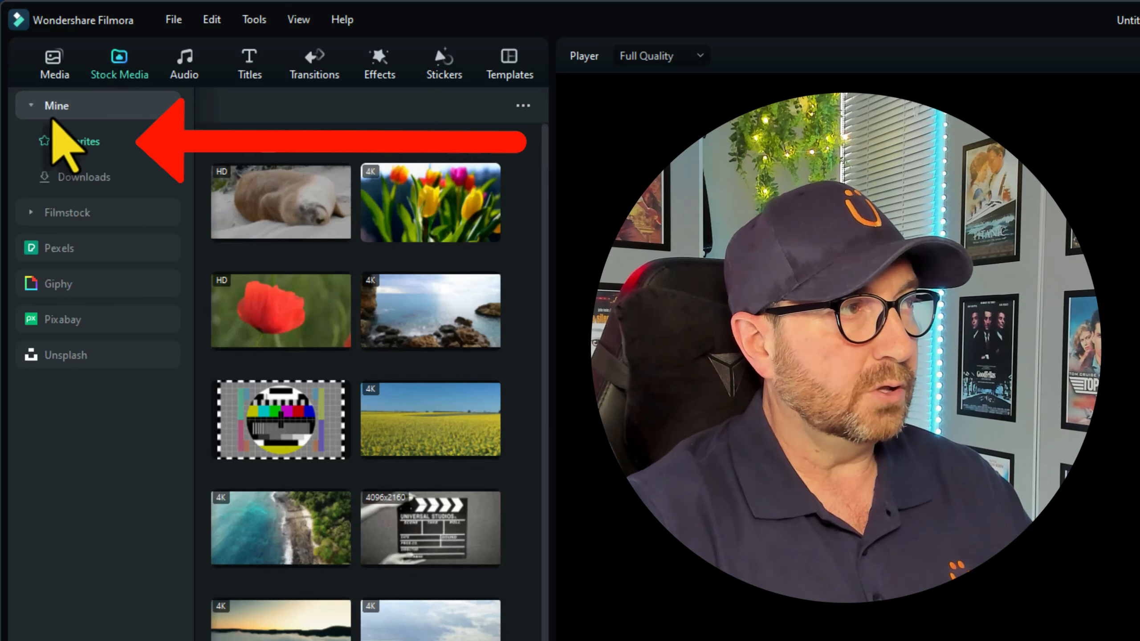
left_click(78, 140)
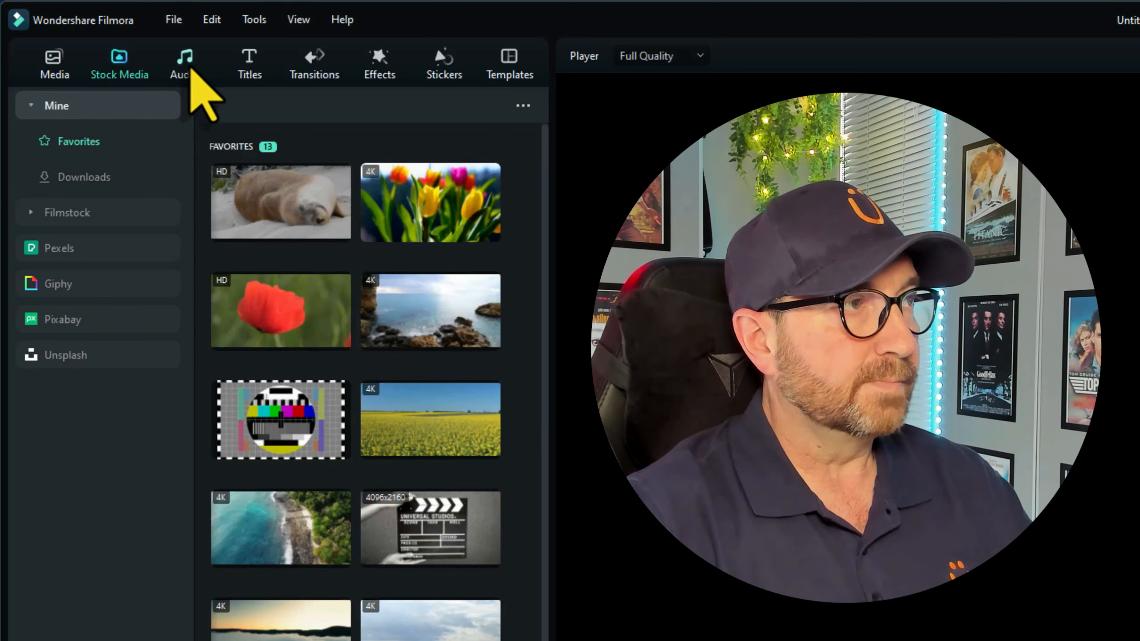
left_click(184, 63)
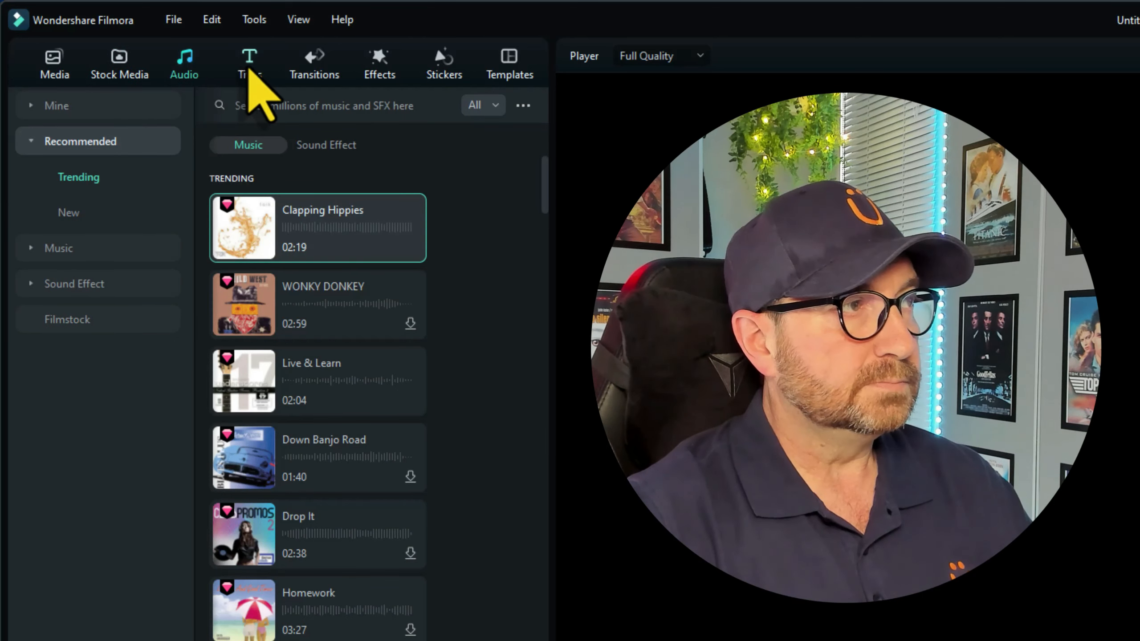
left_click(250, 64)
left_click(81, 106)
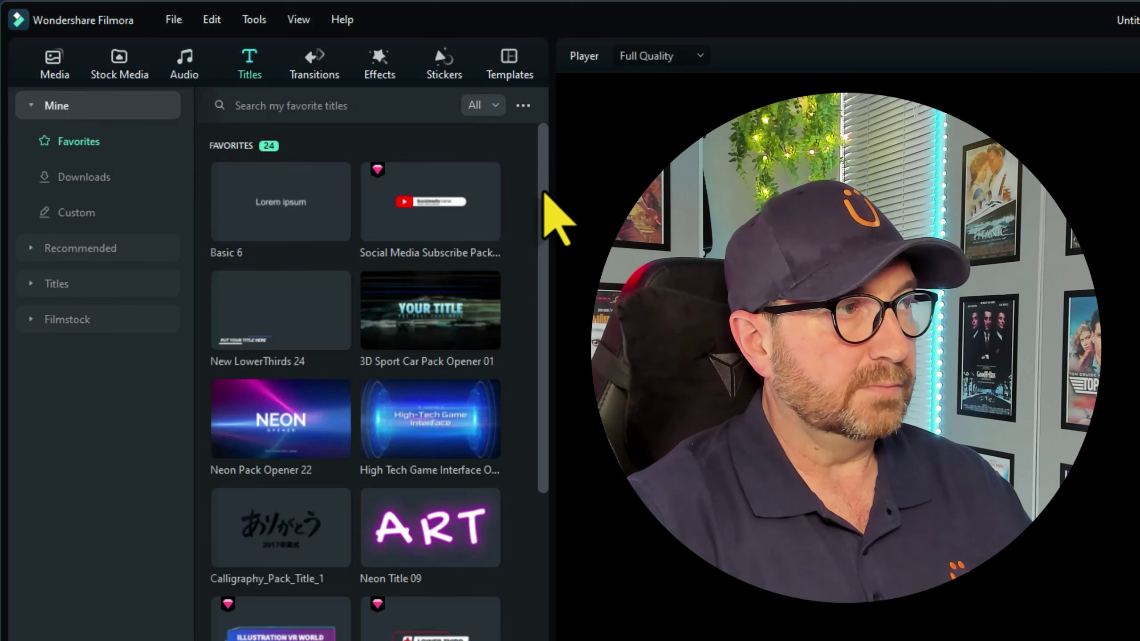
mouse_move(544, 205)
left_mouse_down()
mouse_move(560, 597)
mouse_move(526, 205)
left_mouse_up()
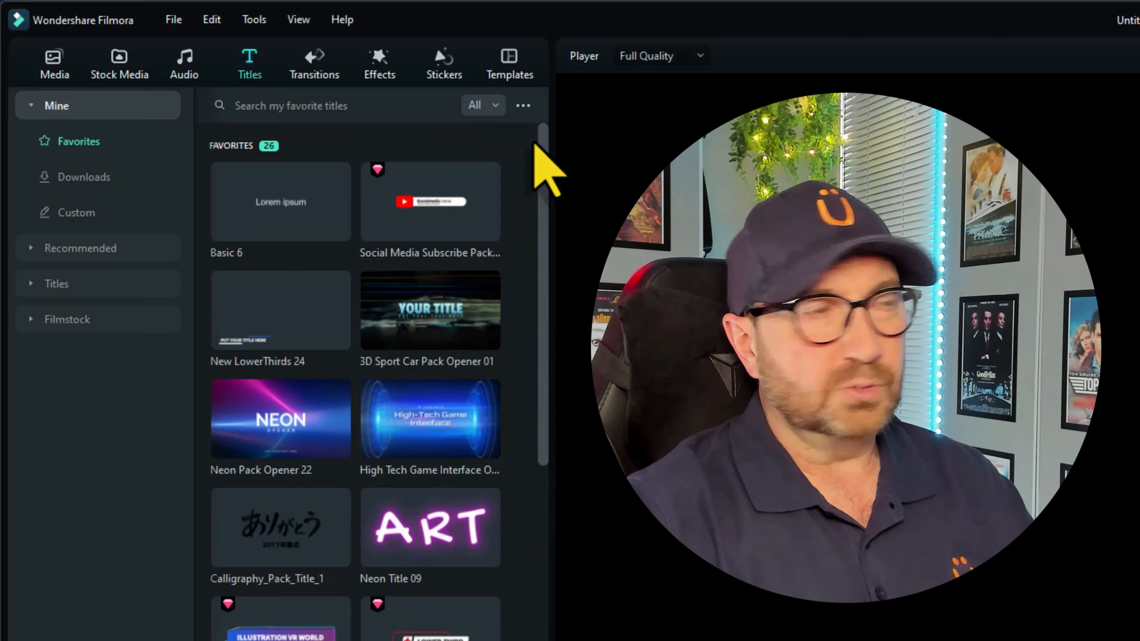
scroll(267, 206, "down", 3)
scroll(267, 205, "up", 3)
- Favourite Art Title 26 from Recommended titles, then unstar it in the favourites list
left_click(81, 248)
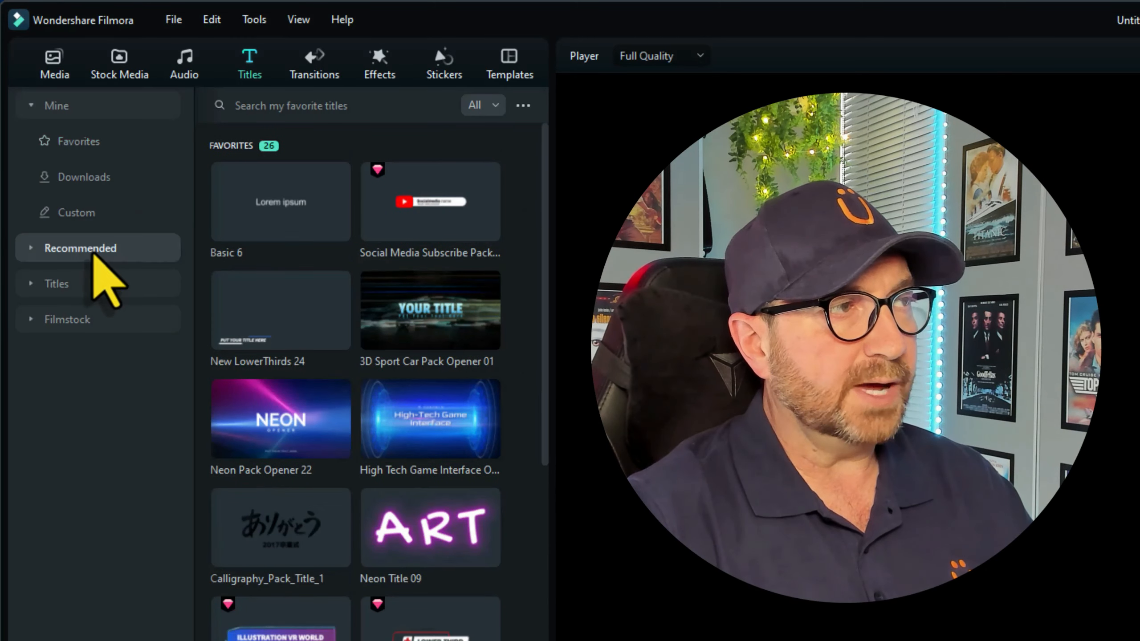
mouse_move(430, 310)
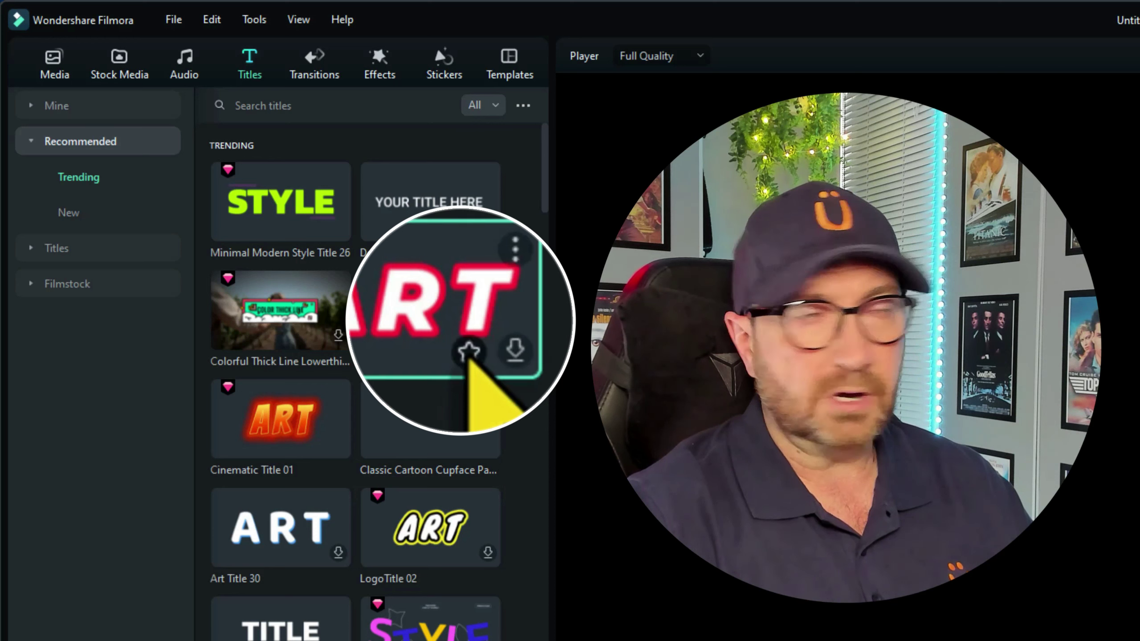
left_click(471, 354)
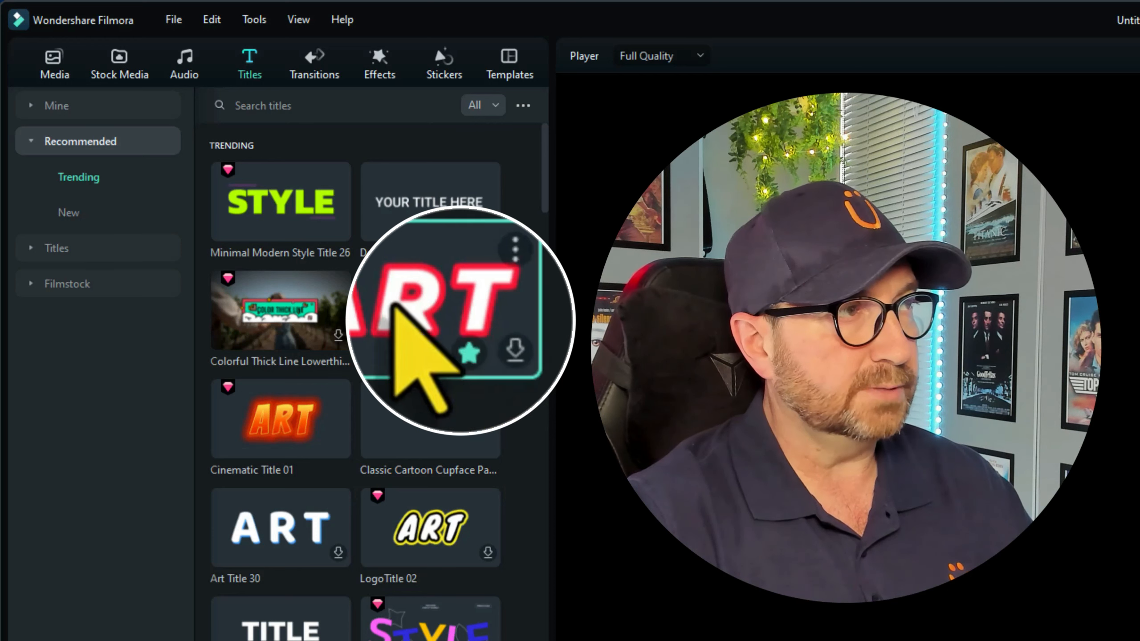
left_click(98, 105)
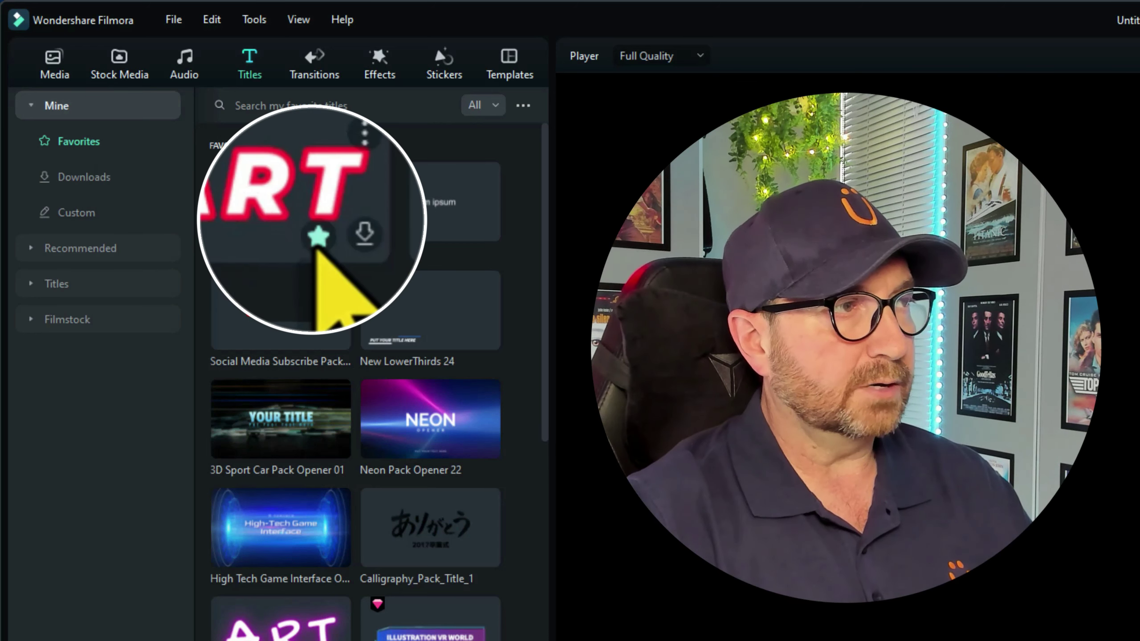
left_click(319, 236)
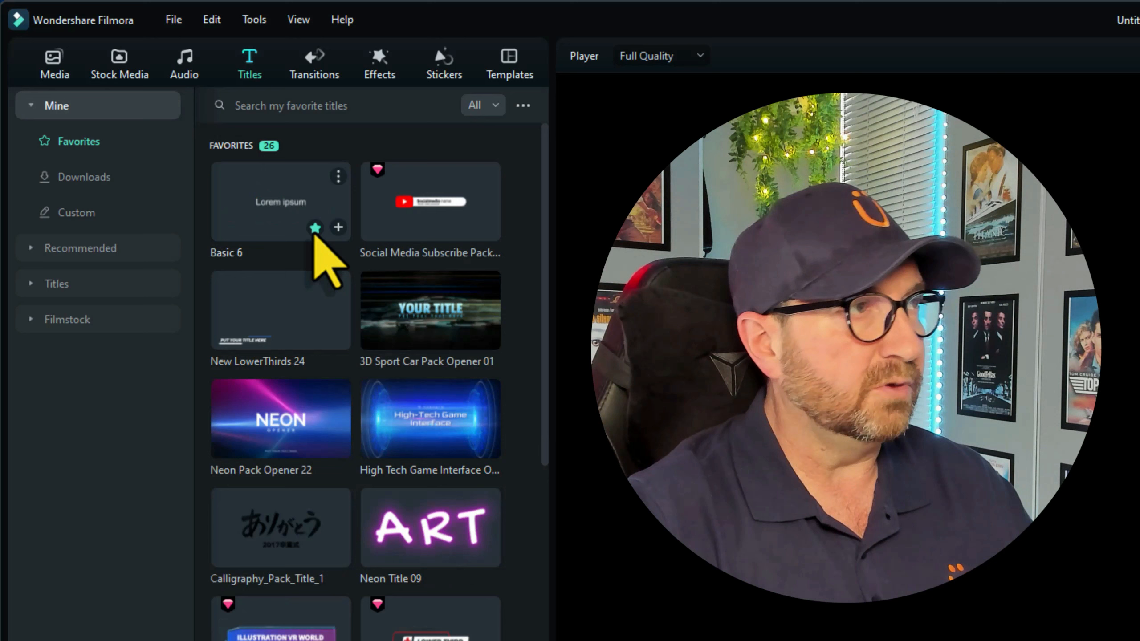
- Show the Mine > Favorites lists for Transitions, Effects, Stickers and Templates
left_click(314, 67)
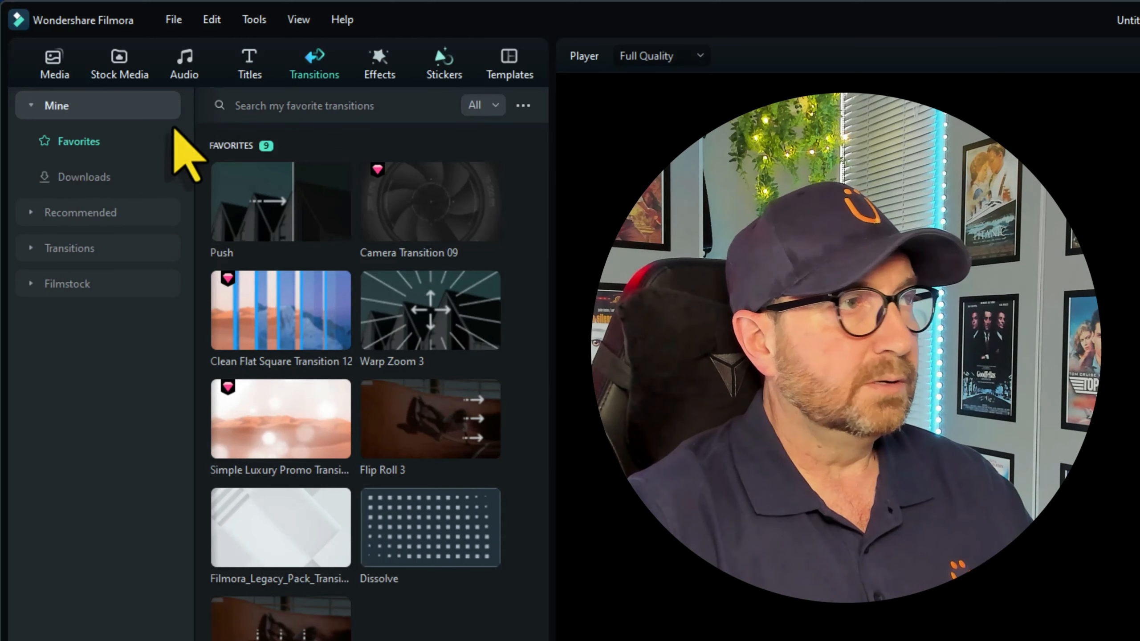
left_click(380, 67)
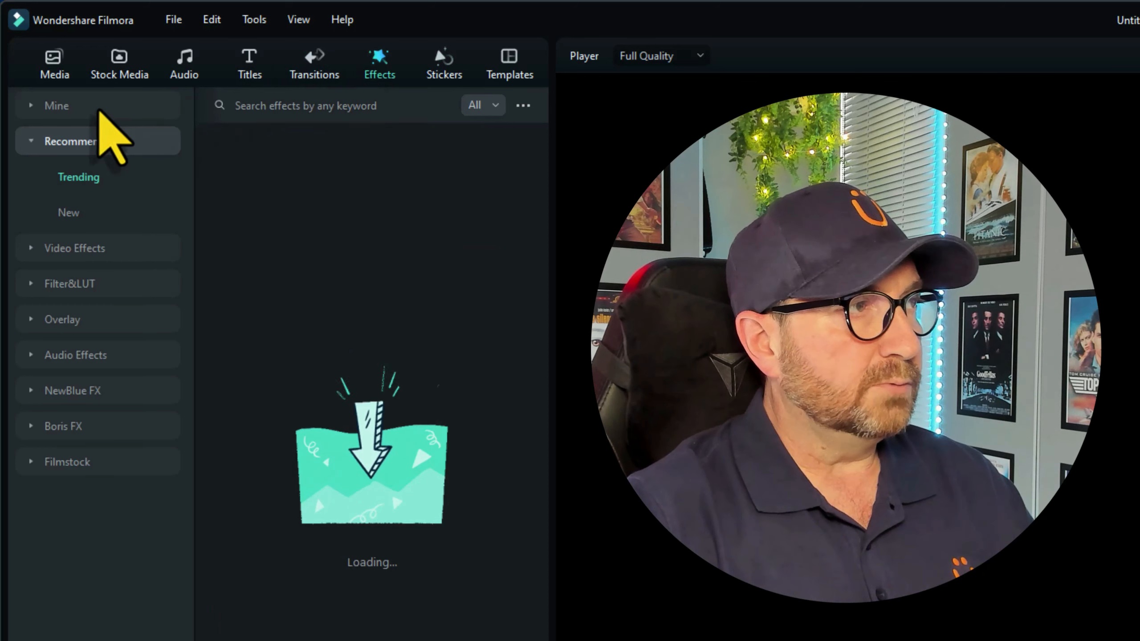
left_click(57, 105)
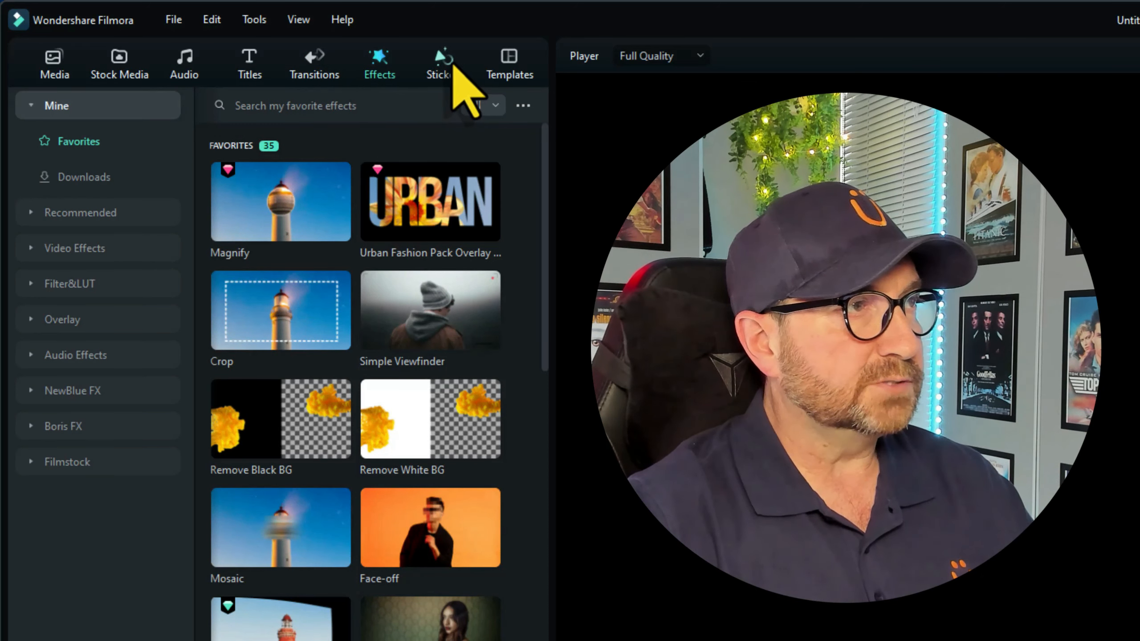
left_click(444, 64)
left_click(56, 106)
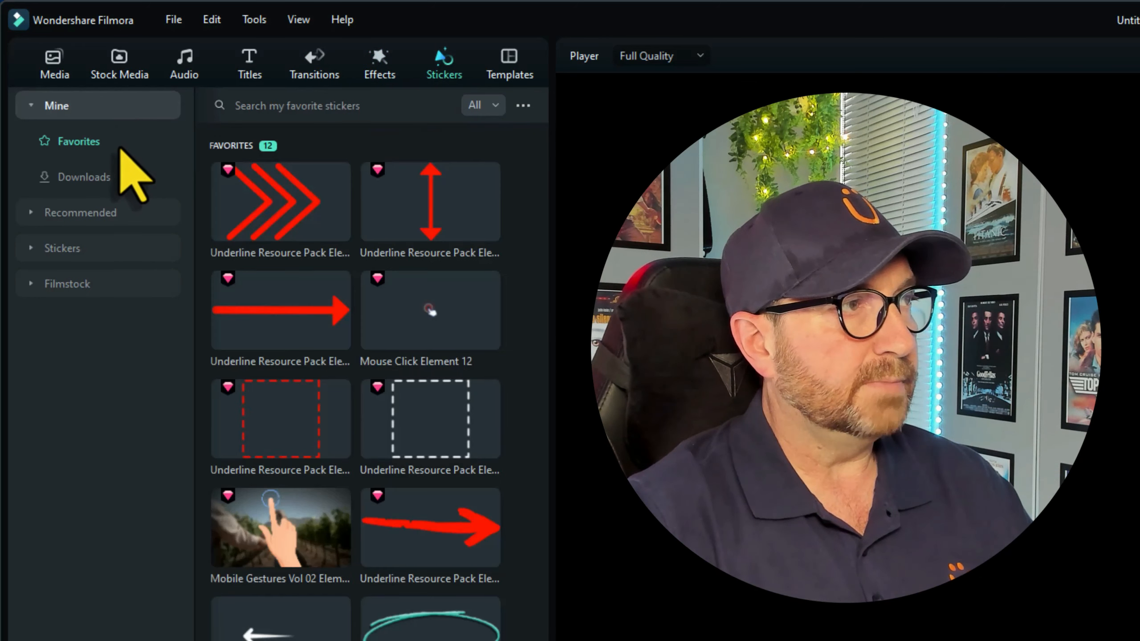
left_click(509, 64)
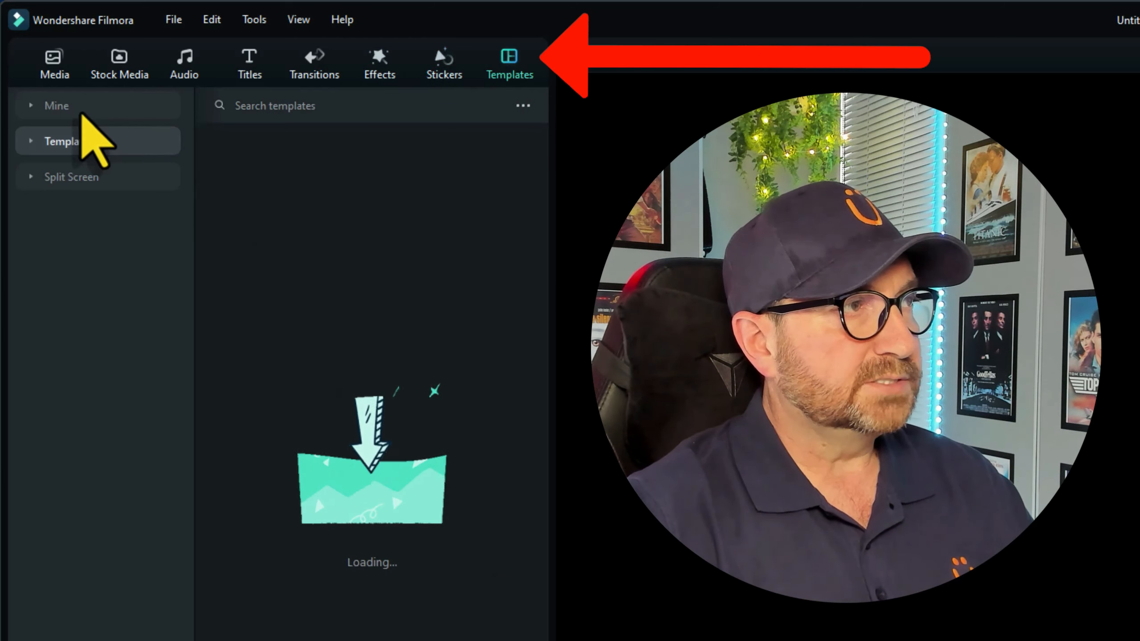
left_click(56, 105)
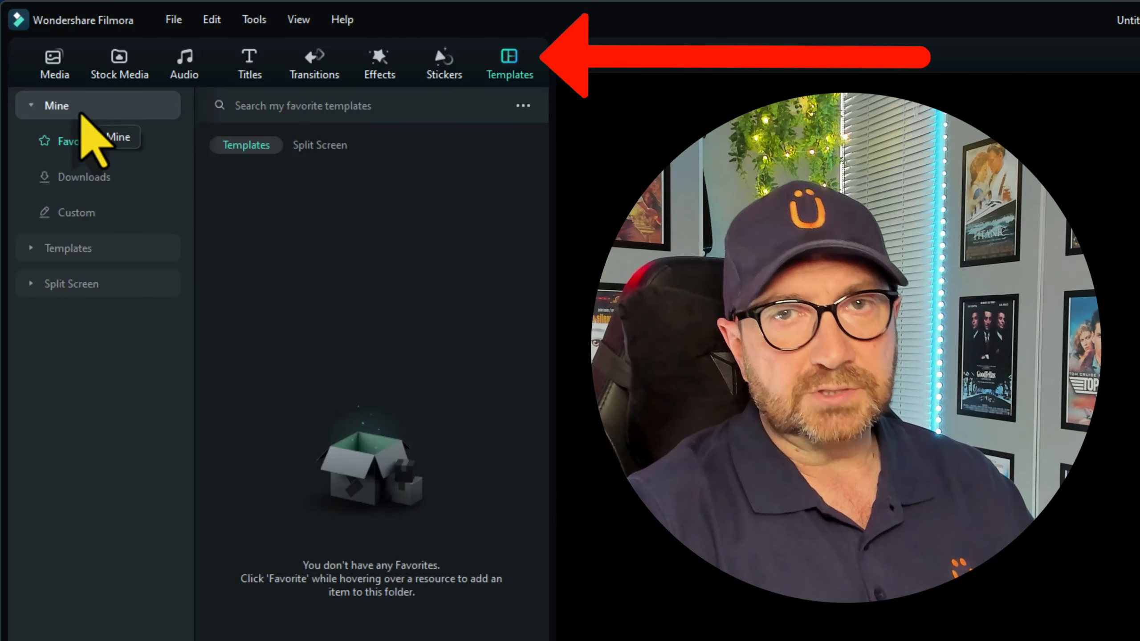
- Preview the FWF Lower Third and Transistion custom templates, then return to Media
left_click(76, 212)
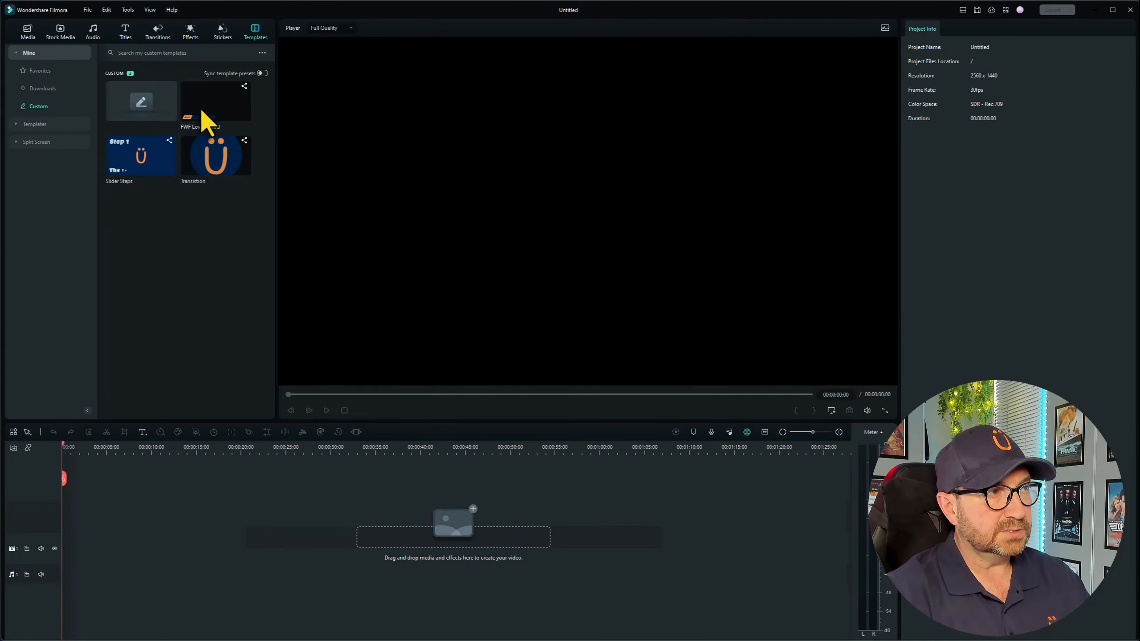
left_click(216, 103)
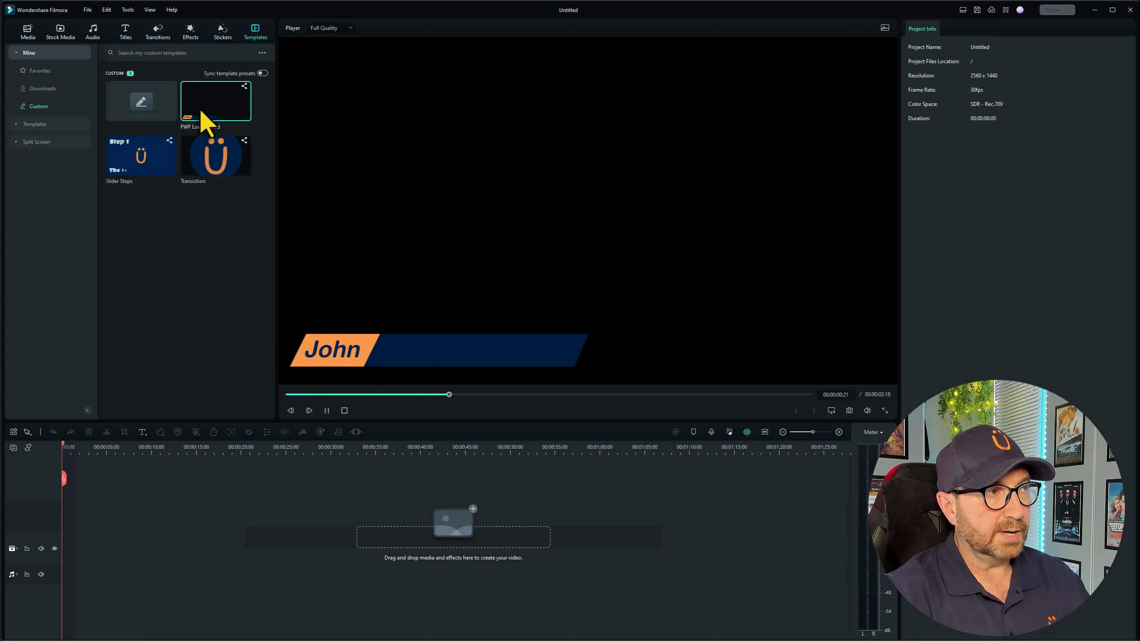
left_click(227, 184)
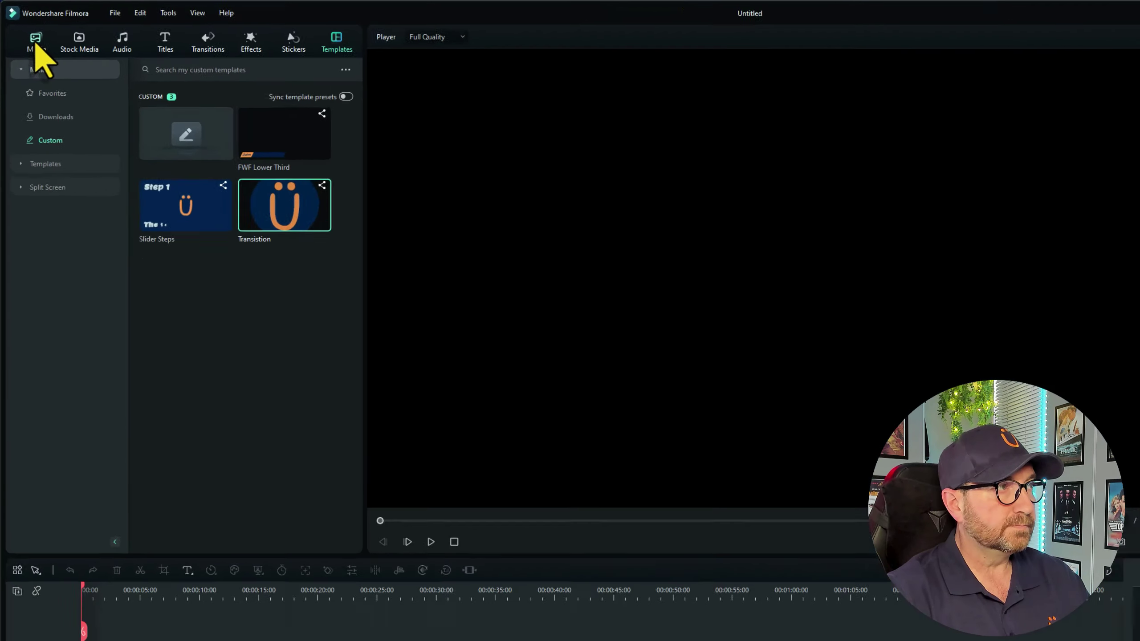
left_click(28, 33)
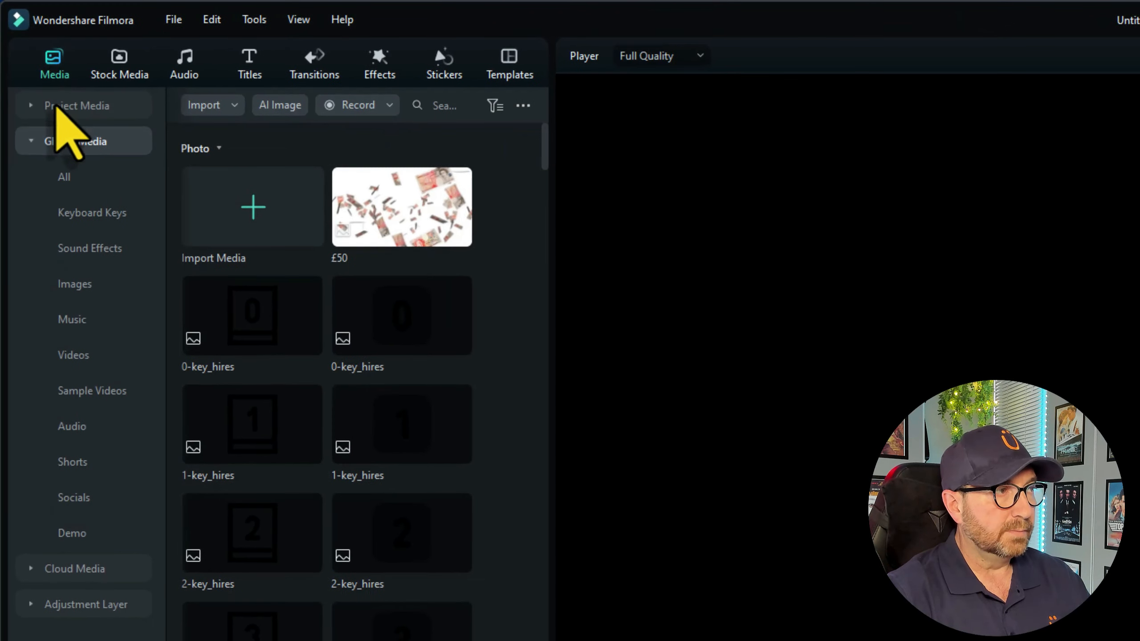
- Show the Videos folder of Global Media with its recordings and clips
left_click(73, 355)
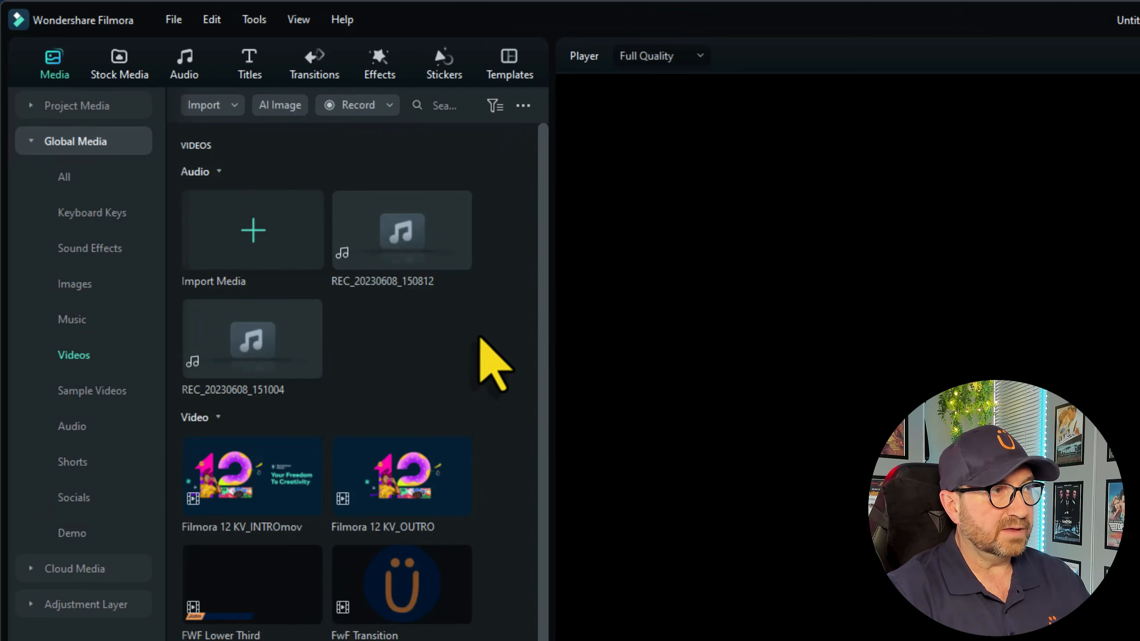
scroll(544, 357, "down", 4)
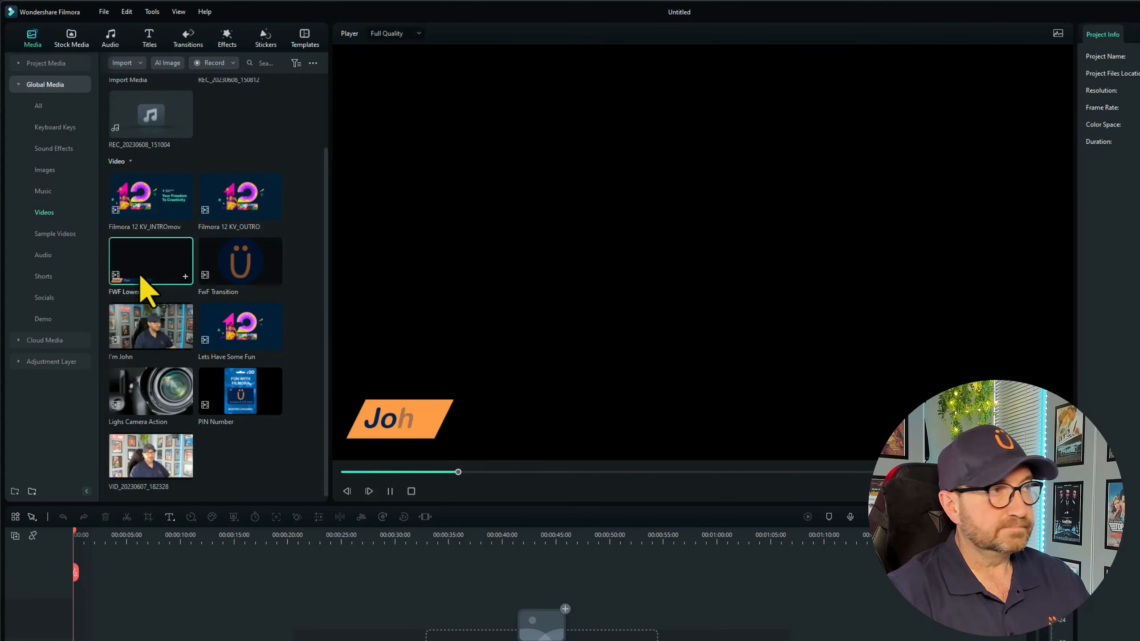
scroll(303, 178, "up", 3)
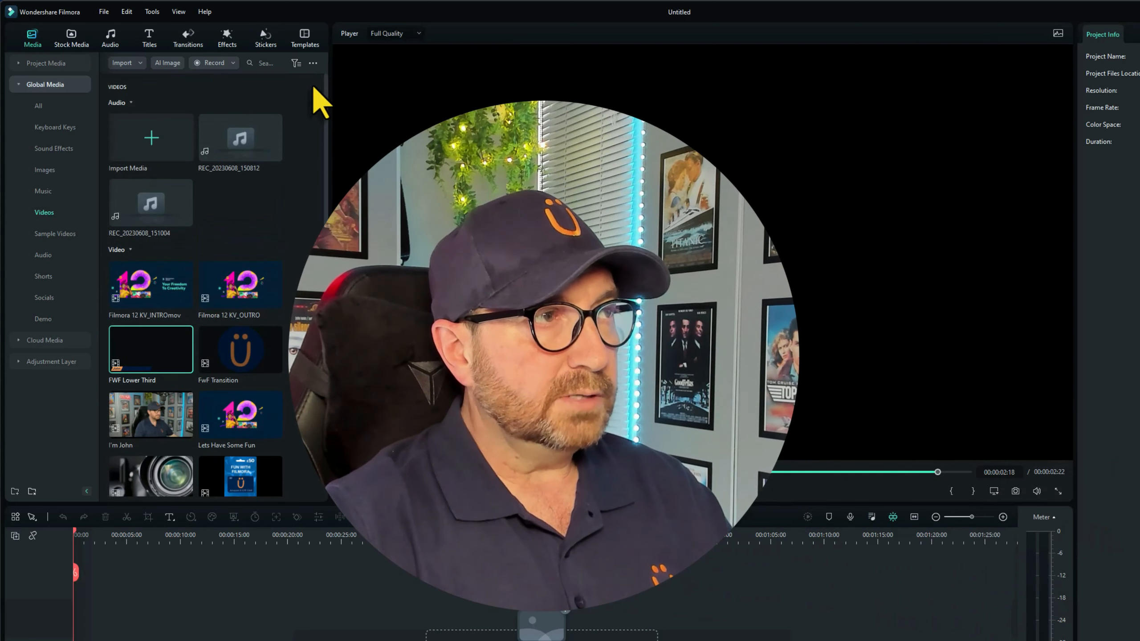